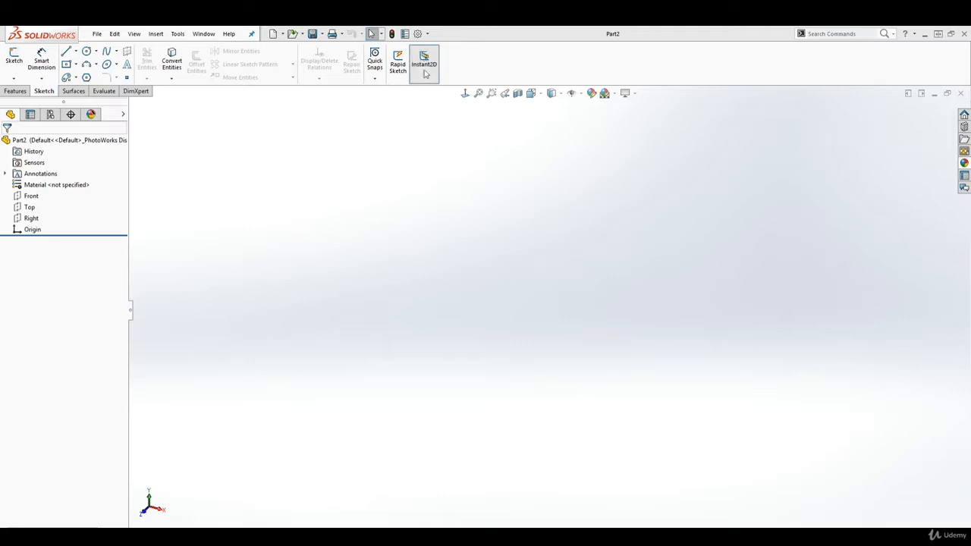
# Step: Set the document's unit system to MMGS (millimeter, gram, second)
pyautogui.click(417, 33)
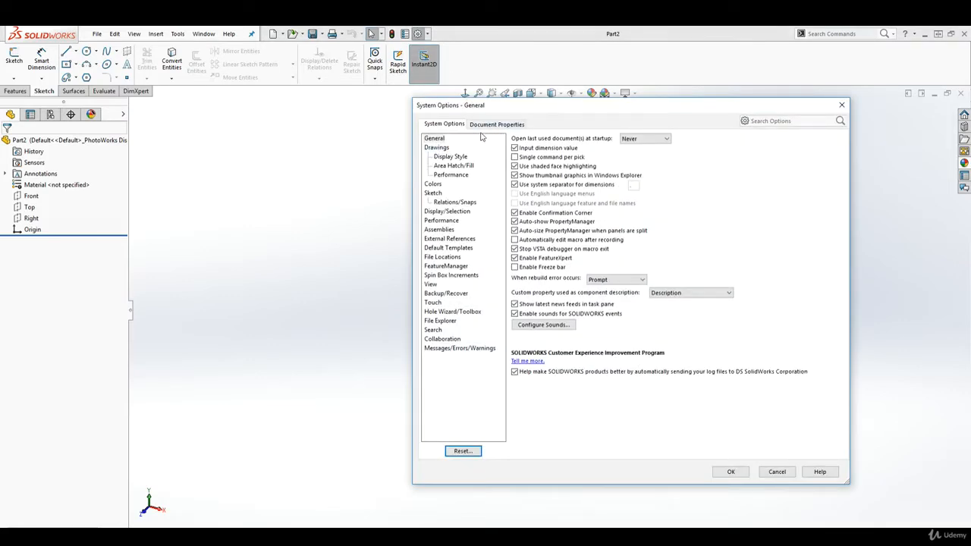
pyautogui.click(491, 125)
pyautogui.click(430, 211)
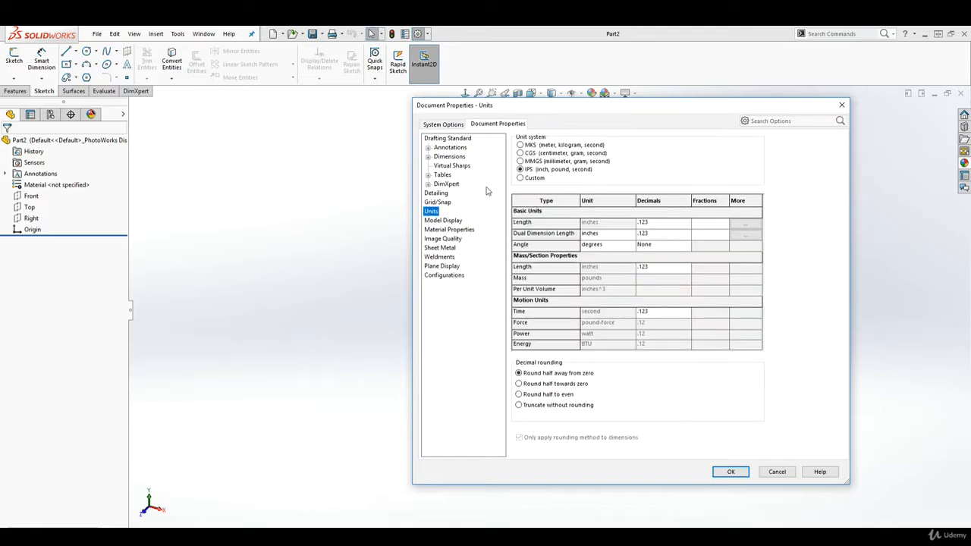
pyautogui.click(520, 161)
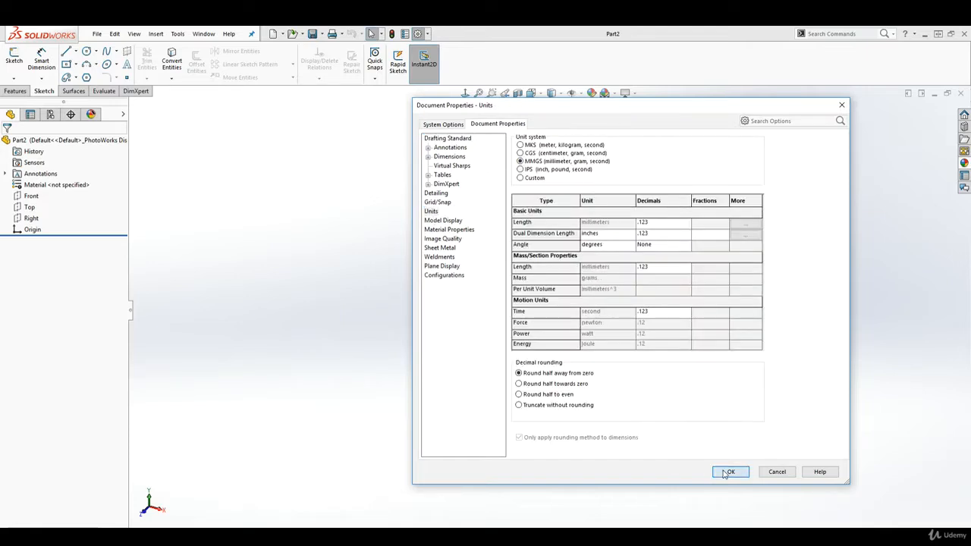
pyautogui.click(730, 472)
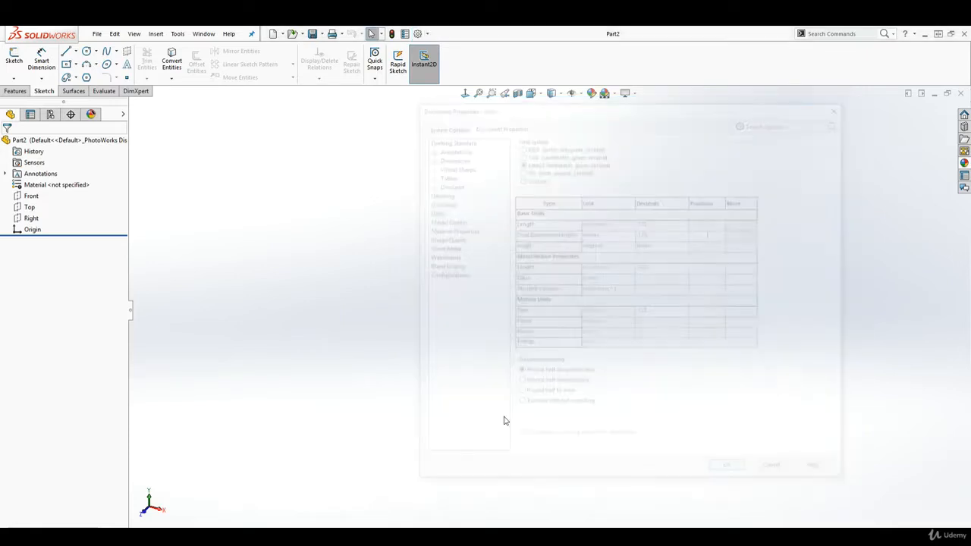
# Step: Sketch a vertical midpoint line about 97 mm long on the Front plane, centred on the origin
pyautogui.click(27, 197)
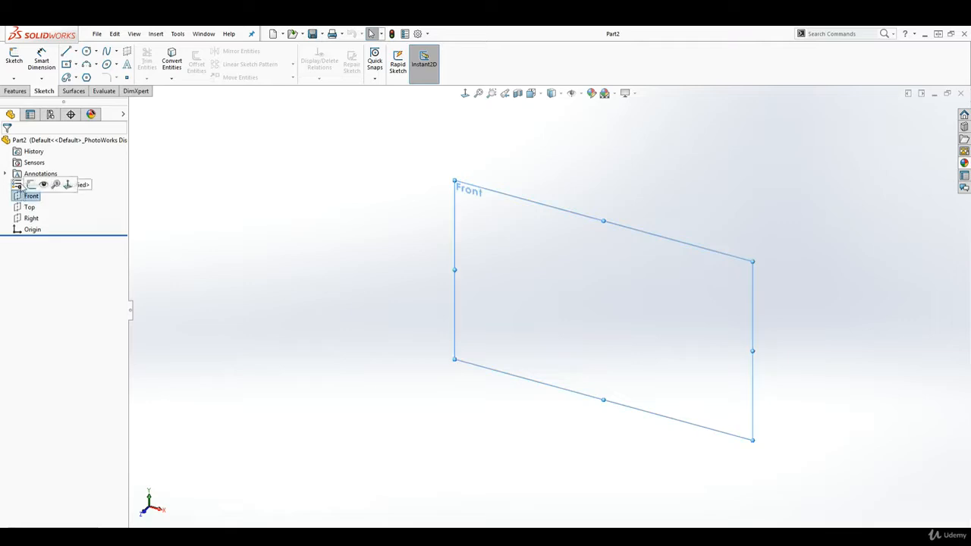
pyautogui.click(15, 59)
pyautogui.click(75, 51)
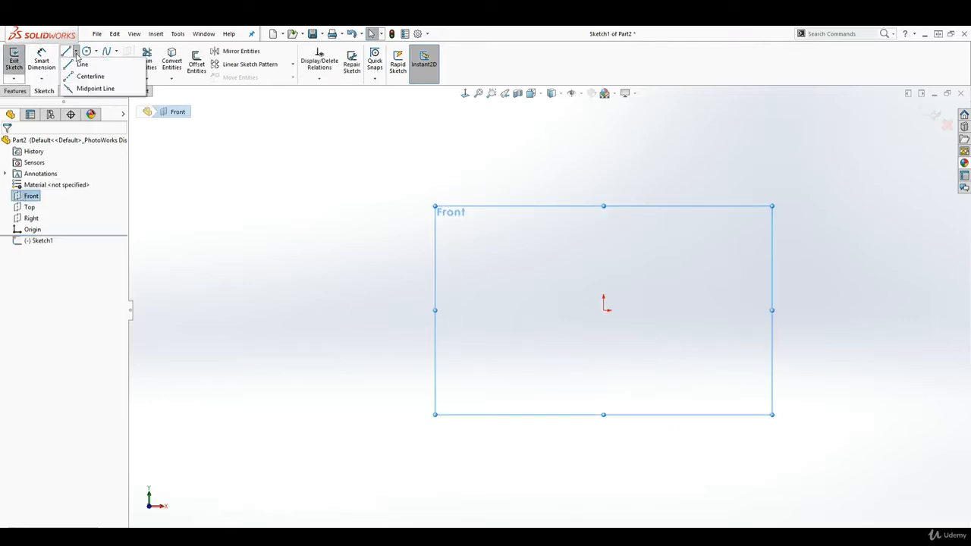
pyautogui.click(92, 90)
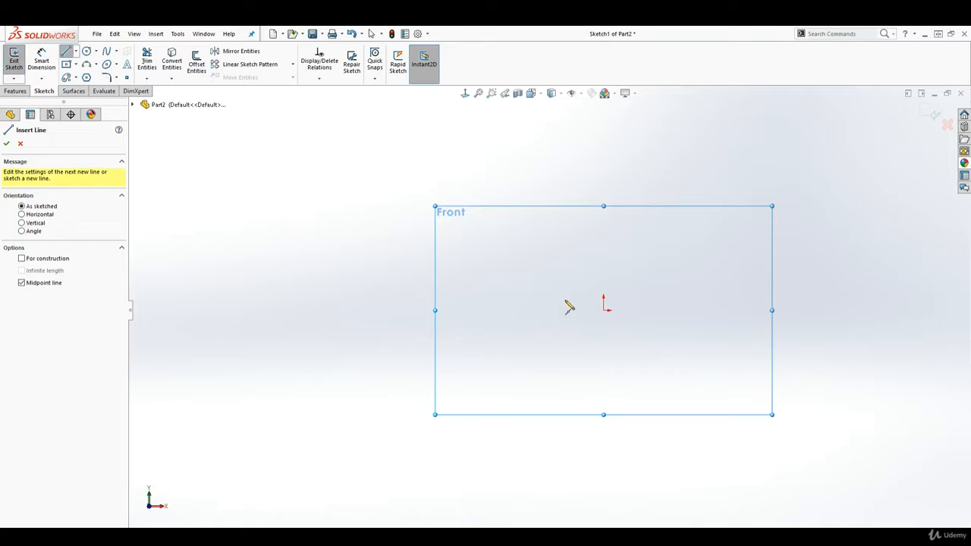
pyautogui.click(604, 311)
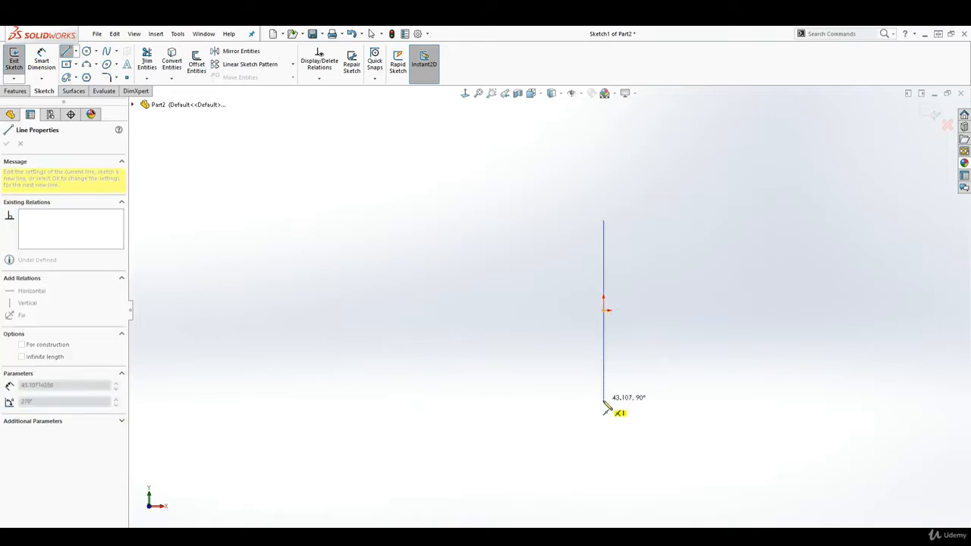
pyautogui.click(604, 413)
pyautogui.press('Escape')
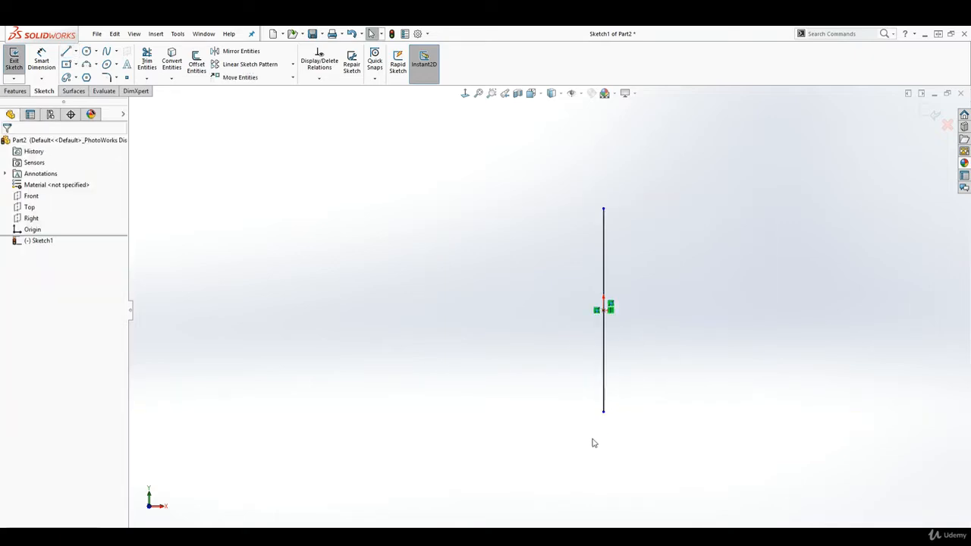
# Step: Dimension the vertical line's length as 20.52 mm and exit the sketch
pyautogui.click(41, 59)
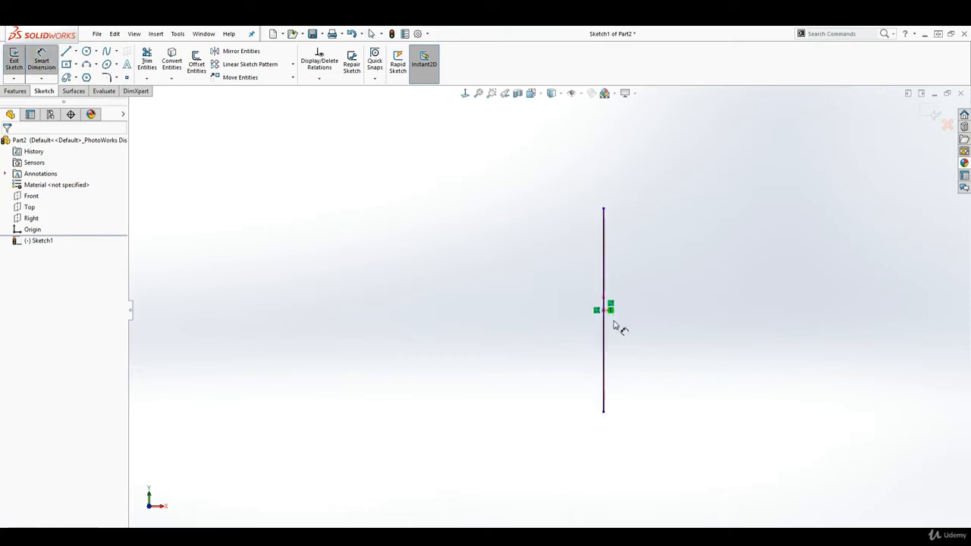
pyautogui.click(606, 262)
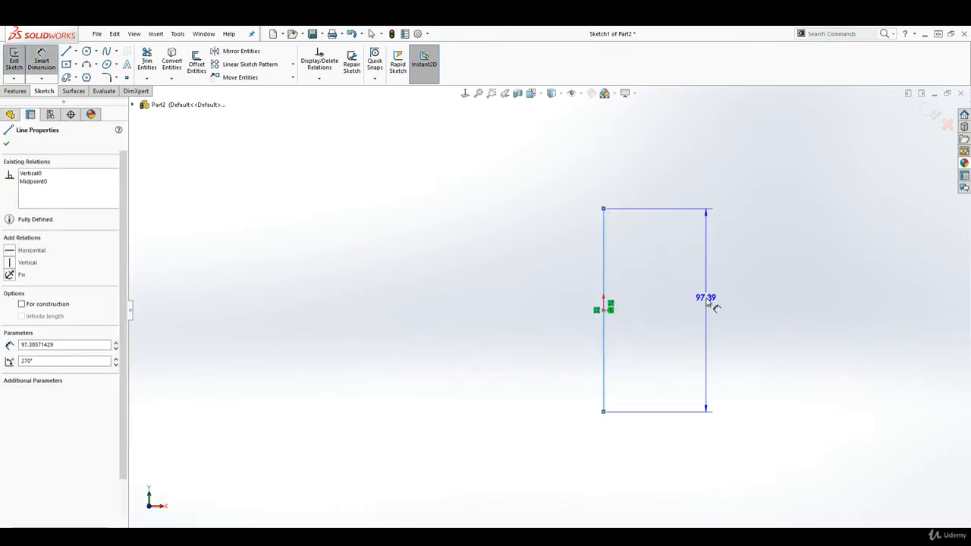
pyautogui.click(712, 305)
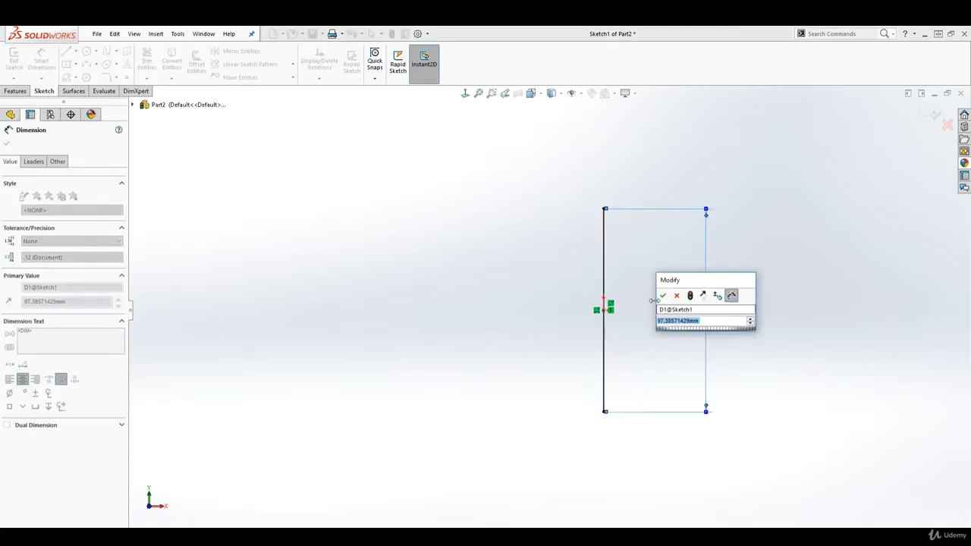
pyautogui.write('20.52')
pyautogui.press('Return')
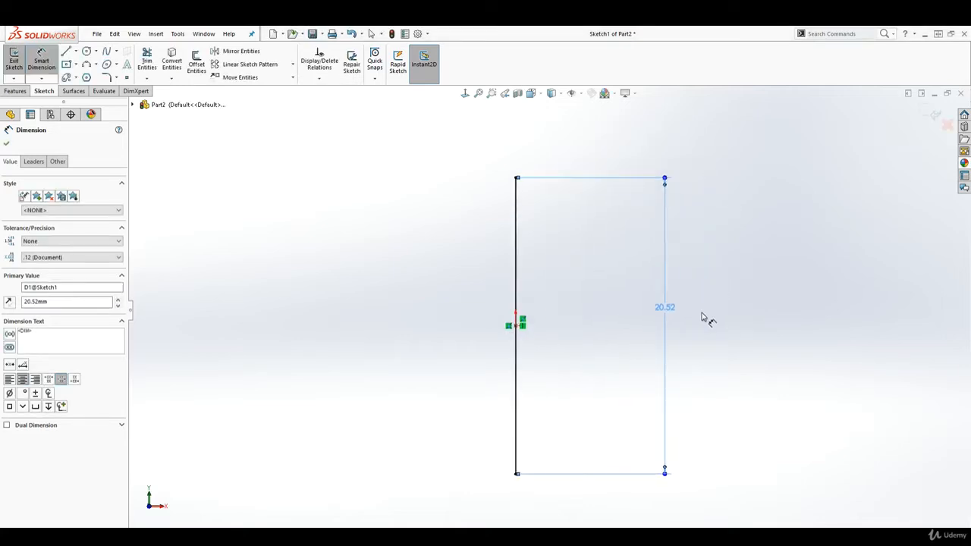
pyautogui.press('Escape')
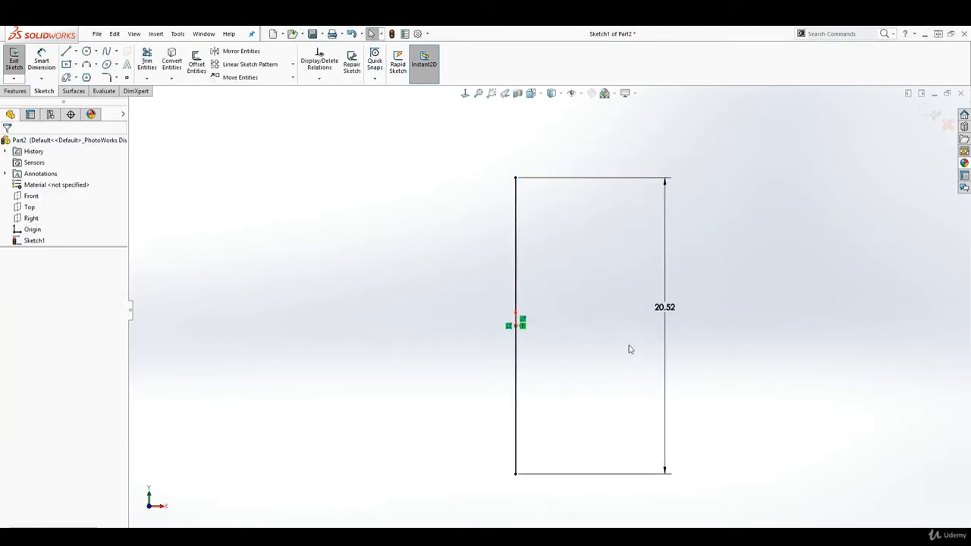
pyautogui.click(930, 113)
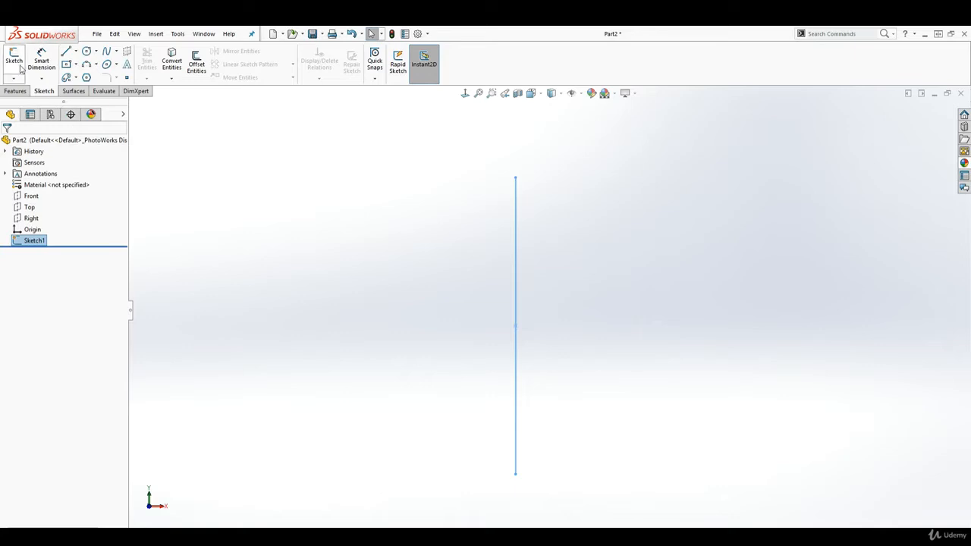
# Step: In a new sketch on the Front plane, draw a circle about 1.06 mm in diameter, about 5.5 mm right of the line's lower end
pyautogui.click(33, 198)
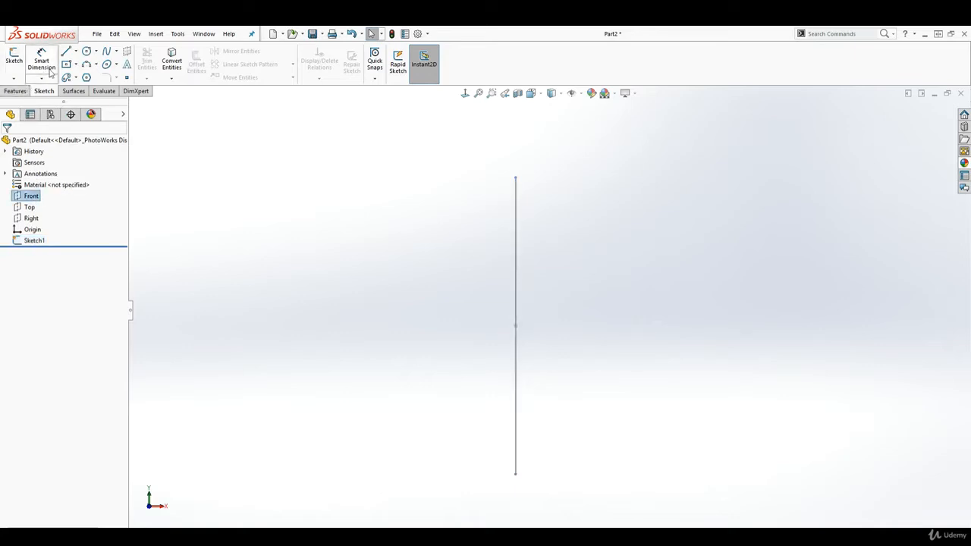
pyautogui.click(14, 59)
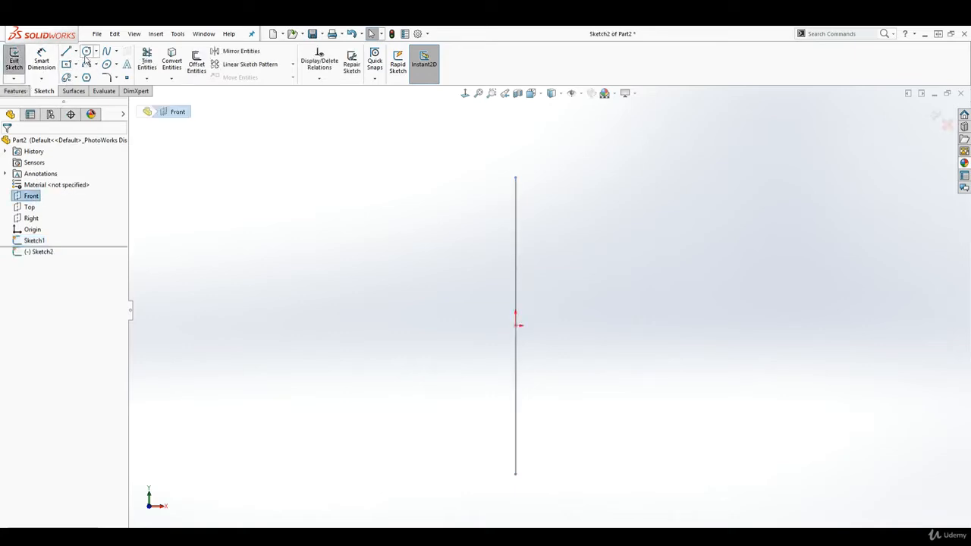
pyautogui.click(87, 51)
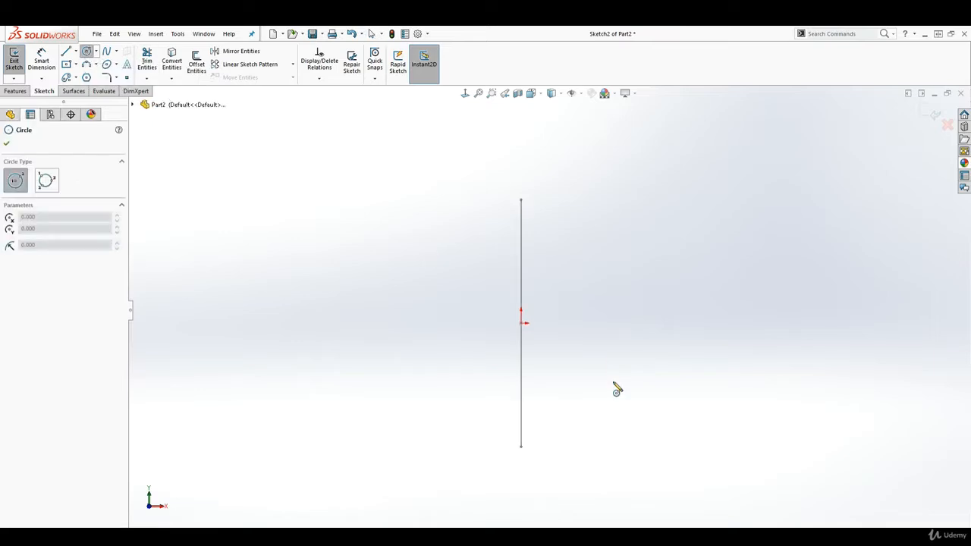
pyautogui.click(575, 412)
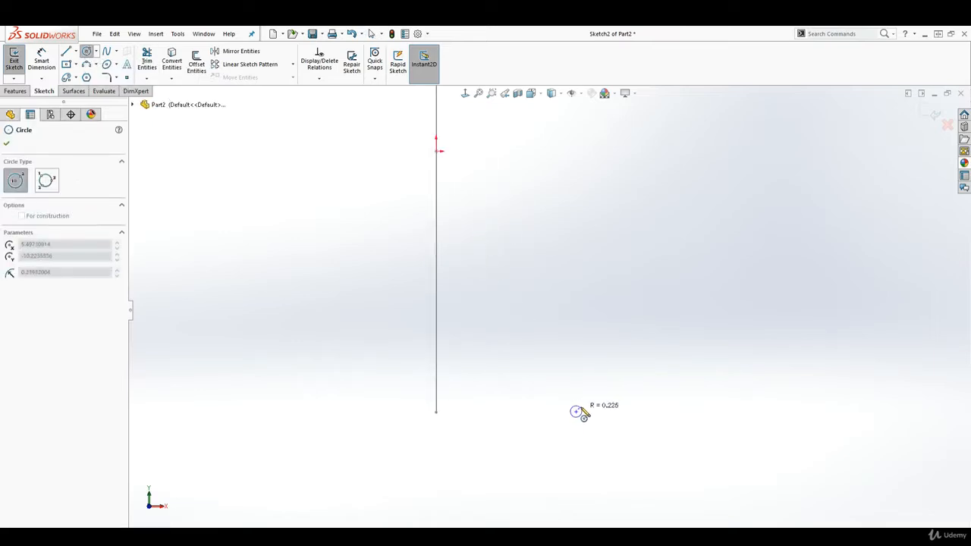
pyautogui.click(589, 413)
pyautogui.press('Escape')
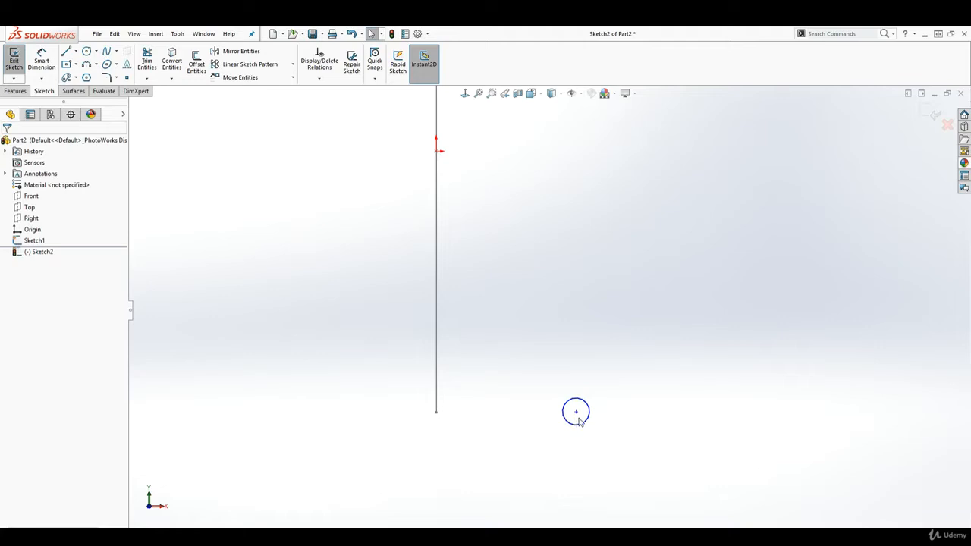
# Step: Add a Horizontal relation between the circle's centre and the lower endpoint of the vertical line
pyautogui.click(576, 413)
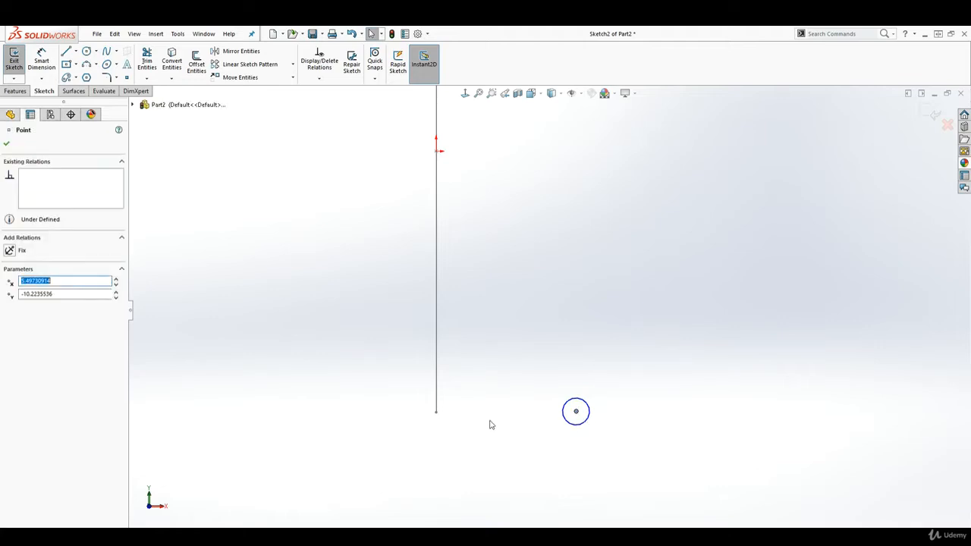
pyautogui.keyDown('ctrl'); pyautogui.click(436, 413); pyautogui.keyUp('ctrl')
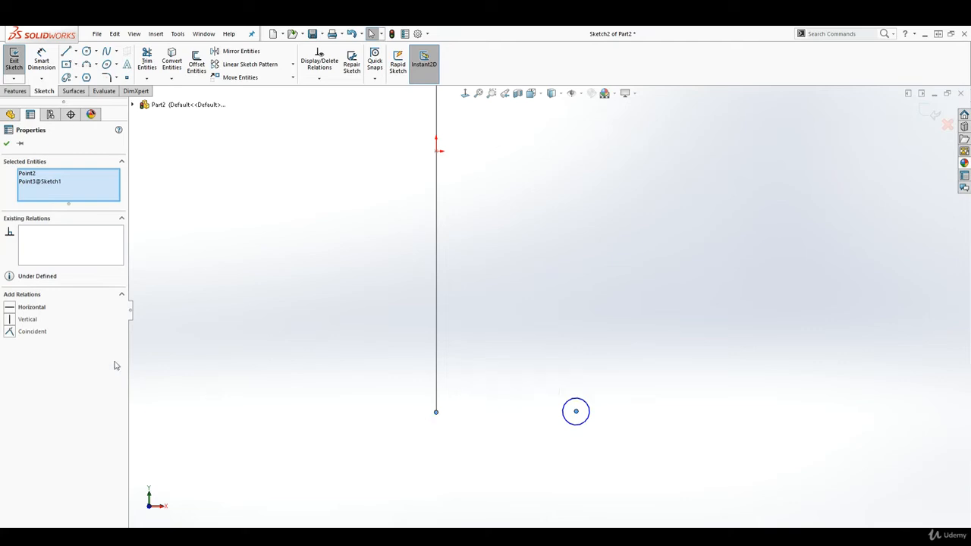
pyautogui.click(31, 307)
pyautogui.press('Escape')
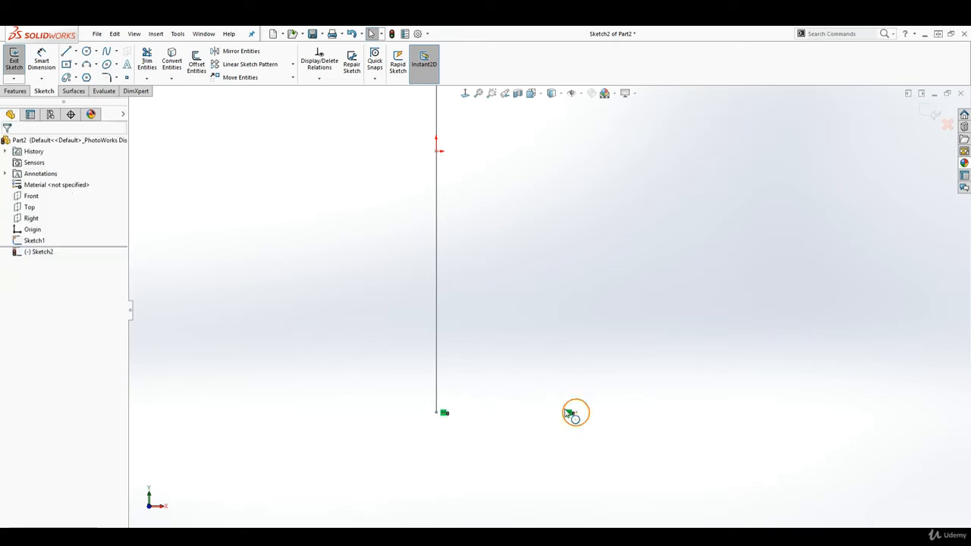
# Step: Dimension the horizontal distance from the circle's centre to the line's lower endpoint as 8 mm
pyautogui.click(41, 59)
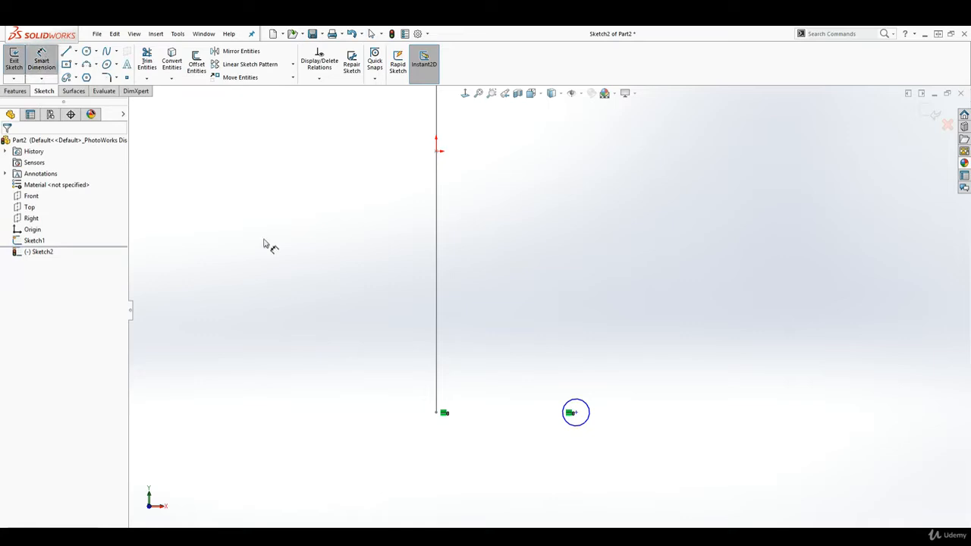
pyautogui.click(574, 414)
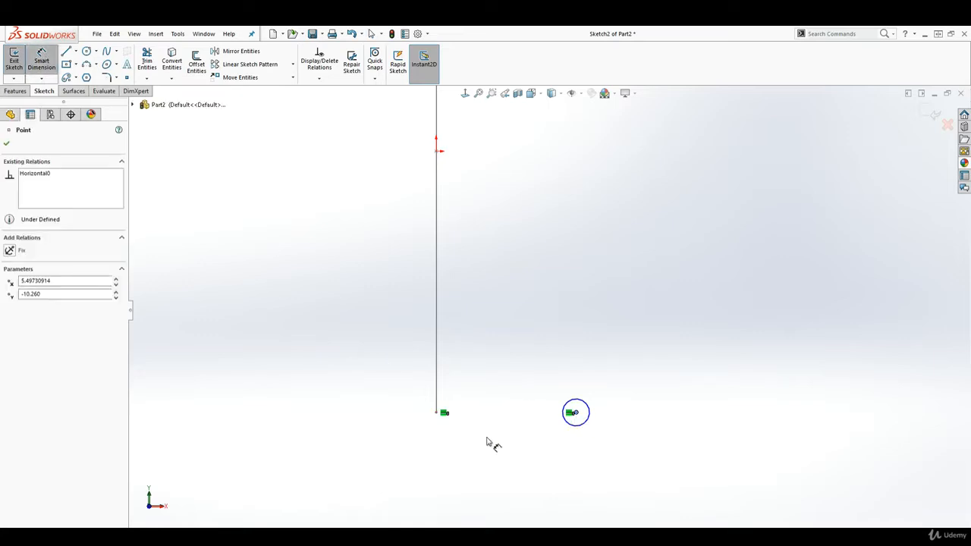
pyautogui.click(436, 414)
pyautogui.click(486, 463)
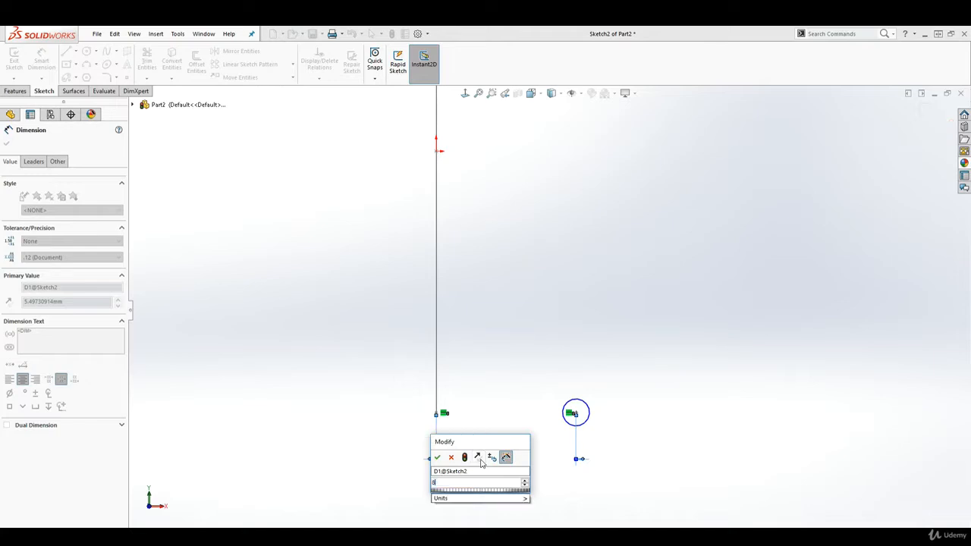
pyautogui.write('8')
pyautogui.press('Return')
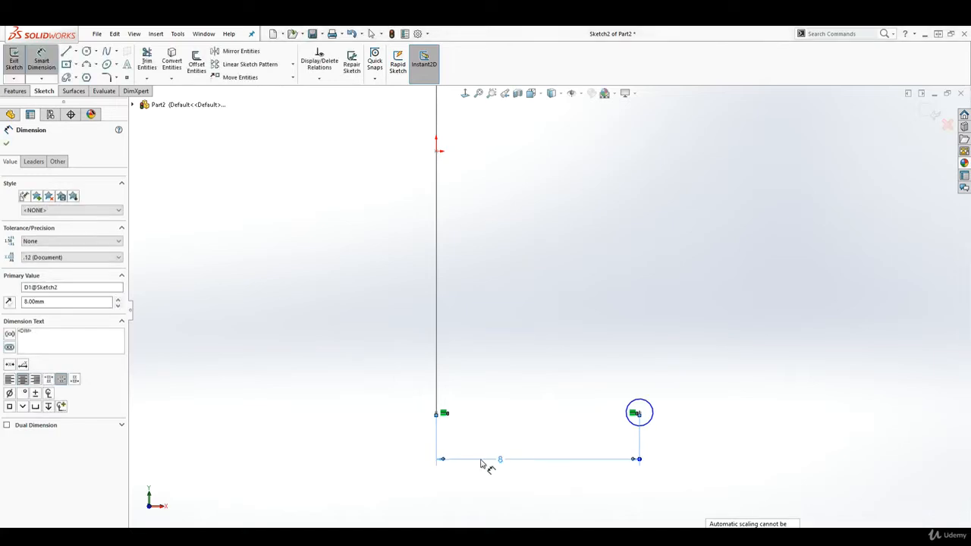
# Step: Dimension the circle's diameter as 1.35 mm and exit the sketch
pyautogui.click(653, 404)
pyautogui.click(692, 371)
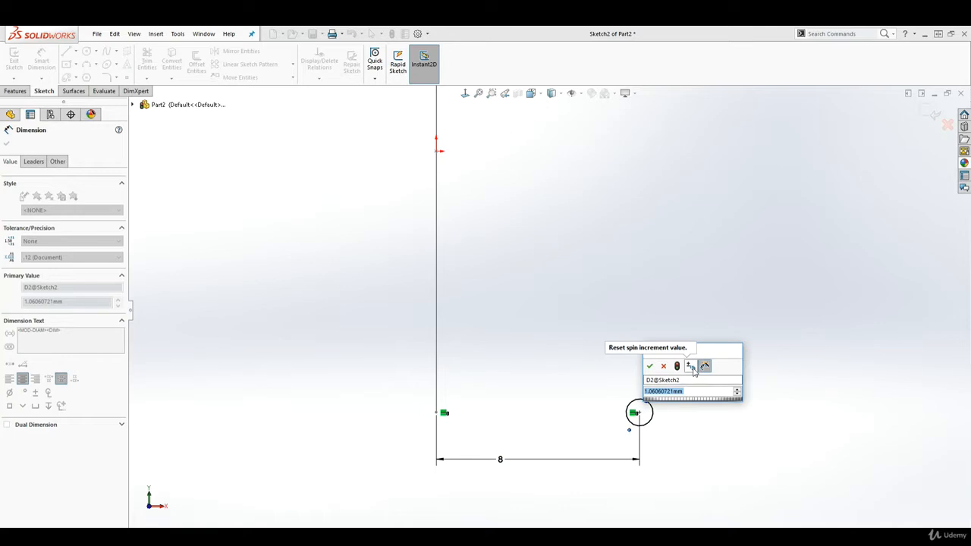
pyautogui.write('1.35')
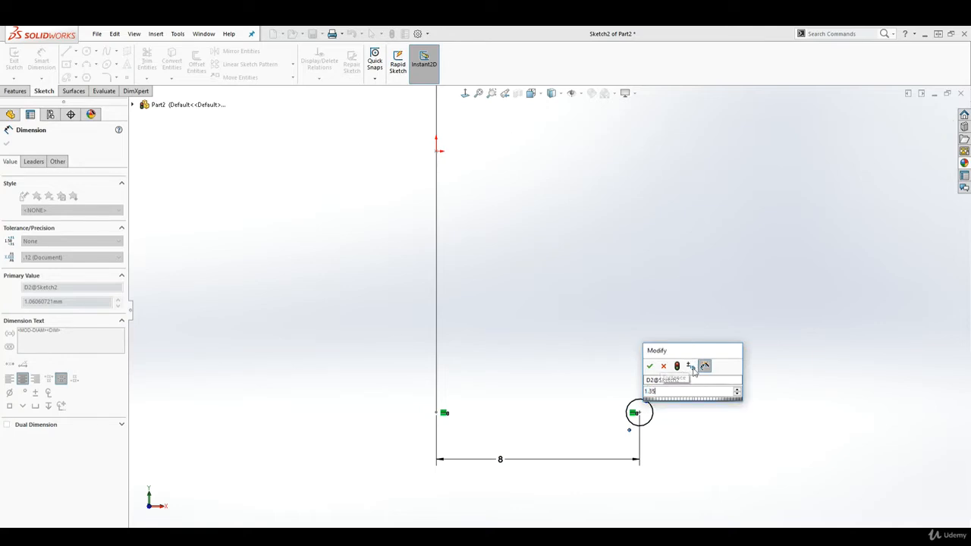
pyautogui.press('Return')
pyautogui.press('Escape')
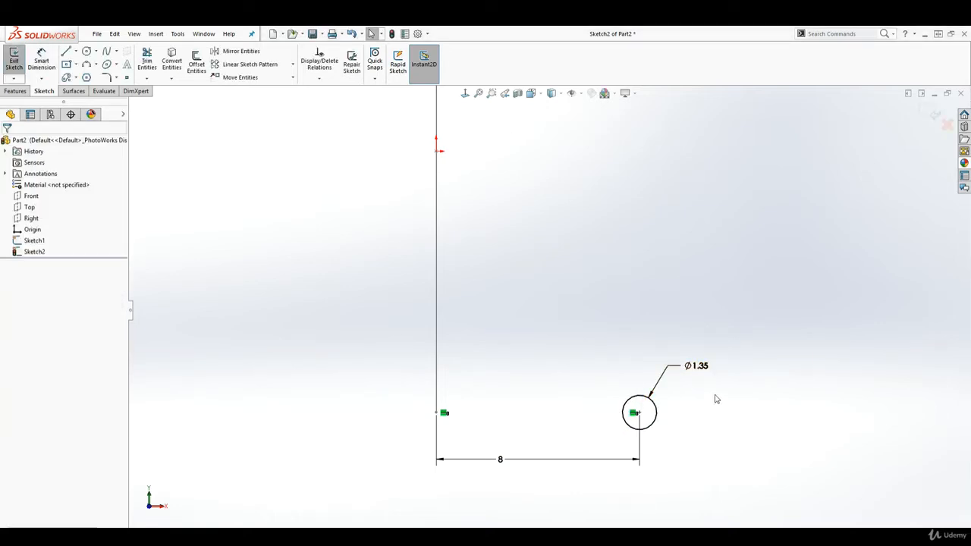
pyautogui.scroll(3, 709, 398)
pyautogui.scroll(-2, 565, 251)
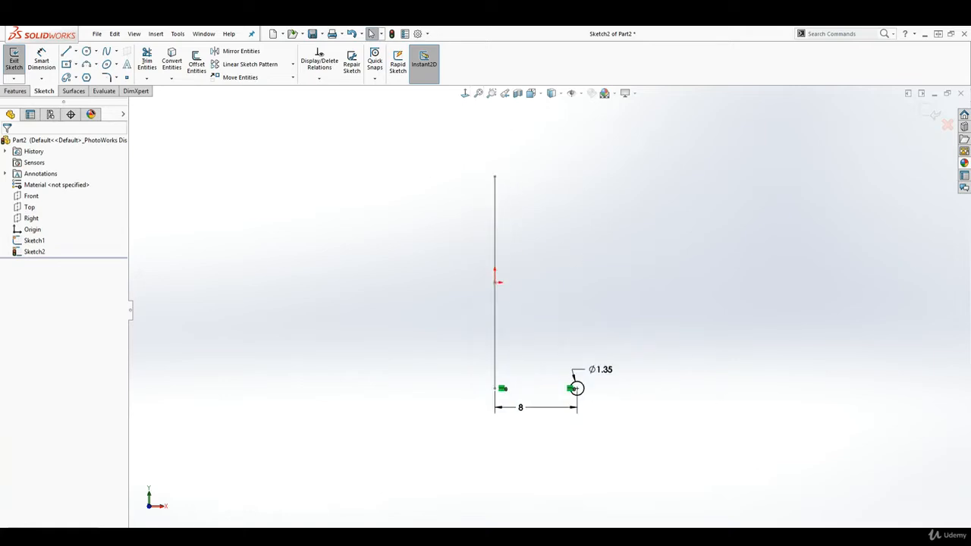
pyautogui.click(929, 114)
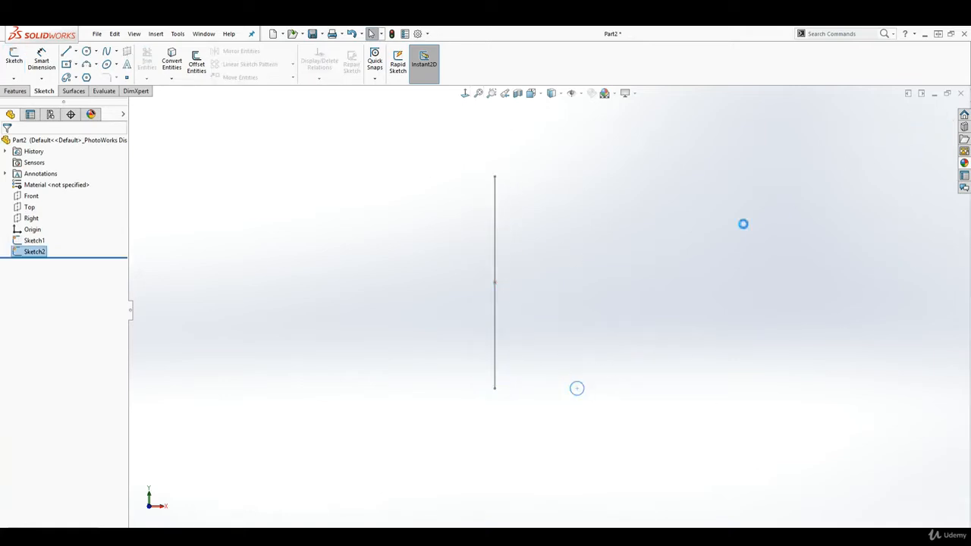
# Step: Start a Swept Boss/Base with the circle sketch as profile and the vertical line sketch as path
pyautogui.click(15, 91)
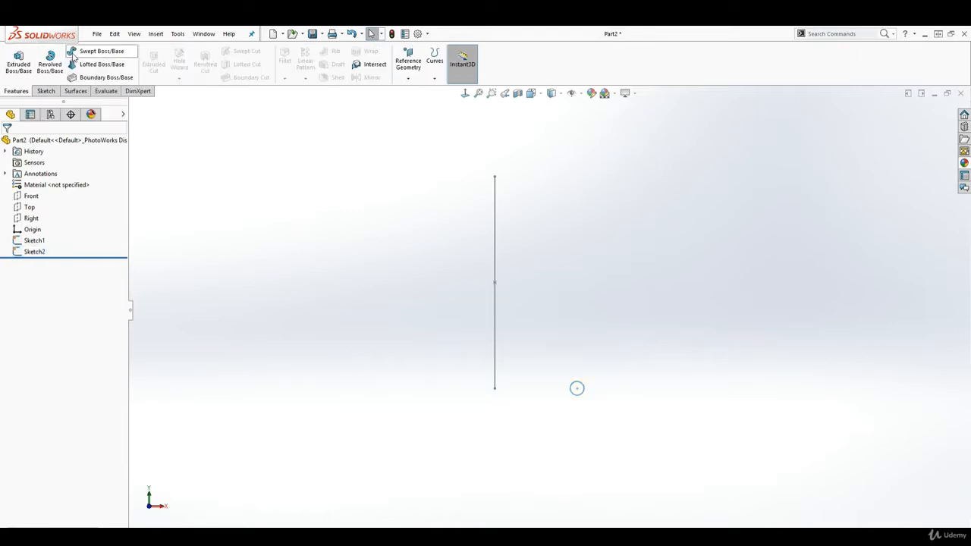
pyautogui.click(72, 55)
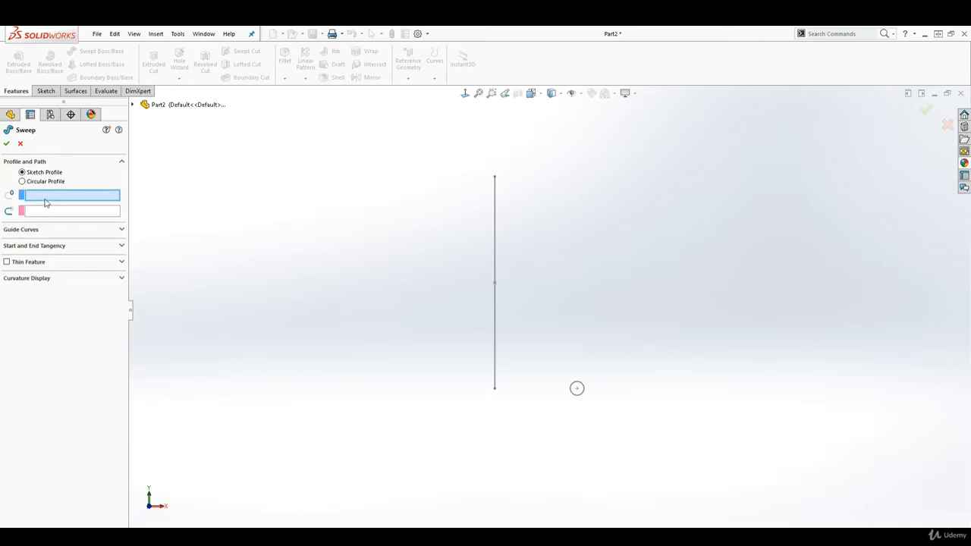
pyautogui.click(578, 387)
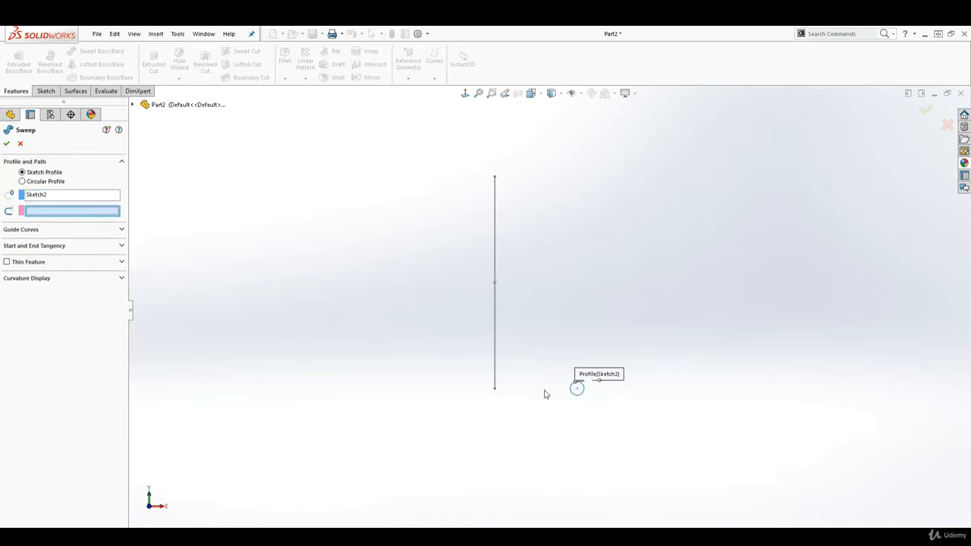
pyautogui.click(494, 222)
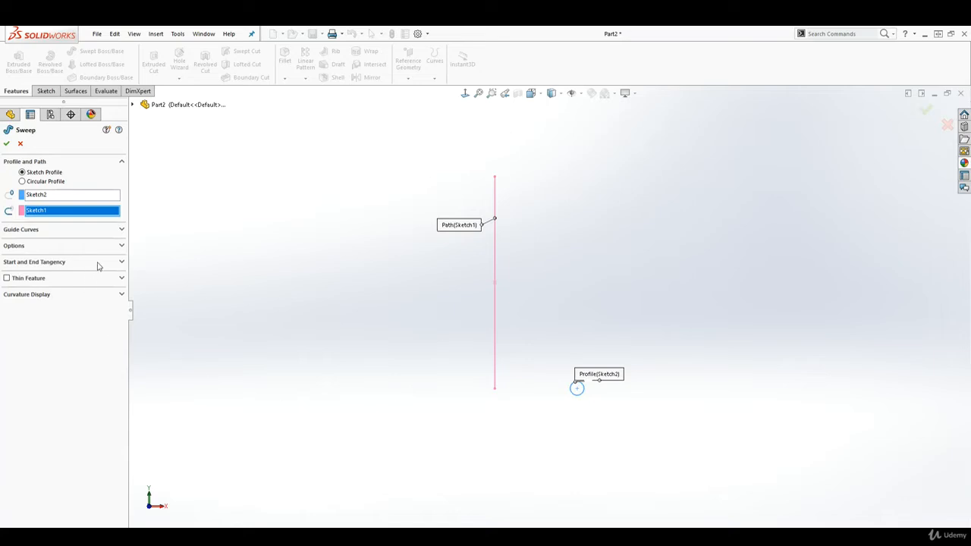
# Step: Give the sweep a specified profile twist of 8.5 revolutions and create the feature
pyautogui.click(120, 246)
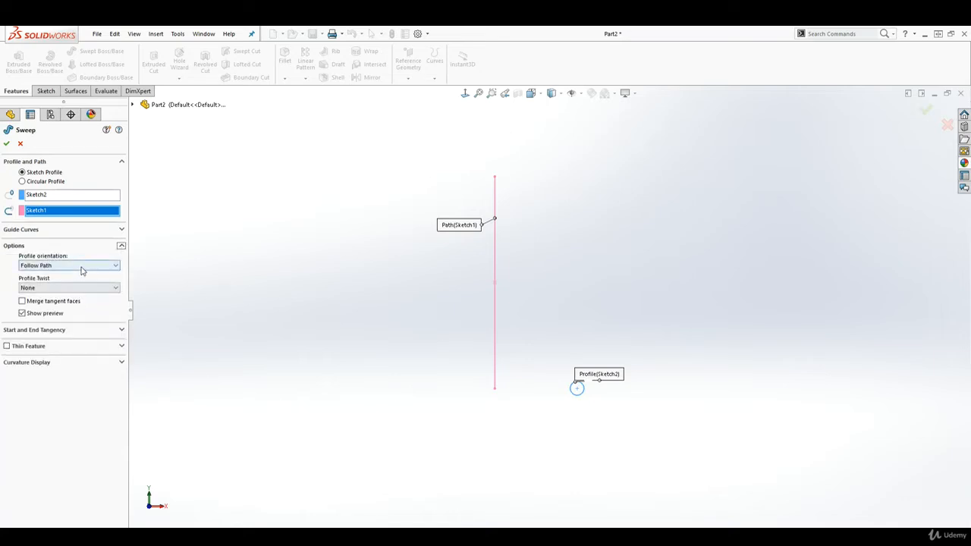
pyautogui.click(46, 286)
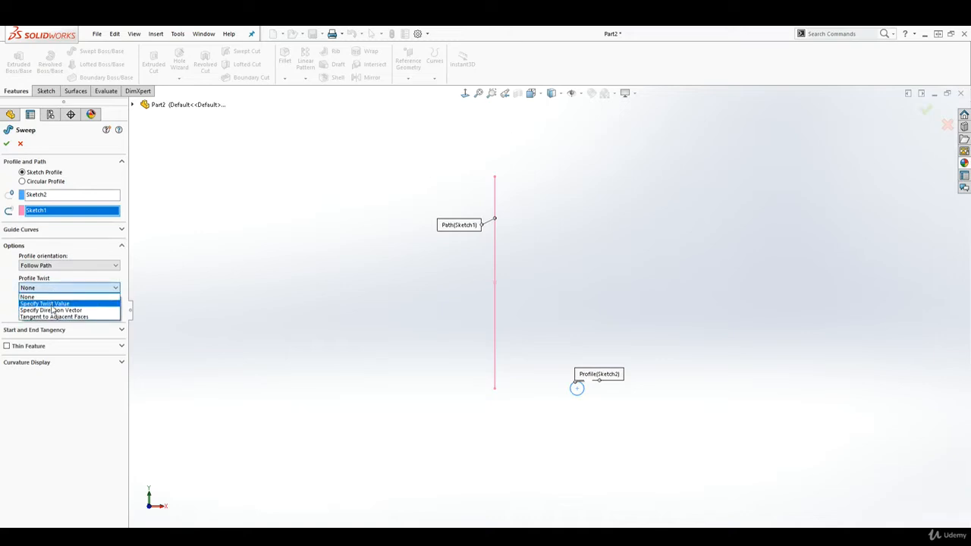
pyautogui.click(51, 304)
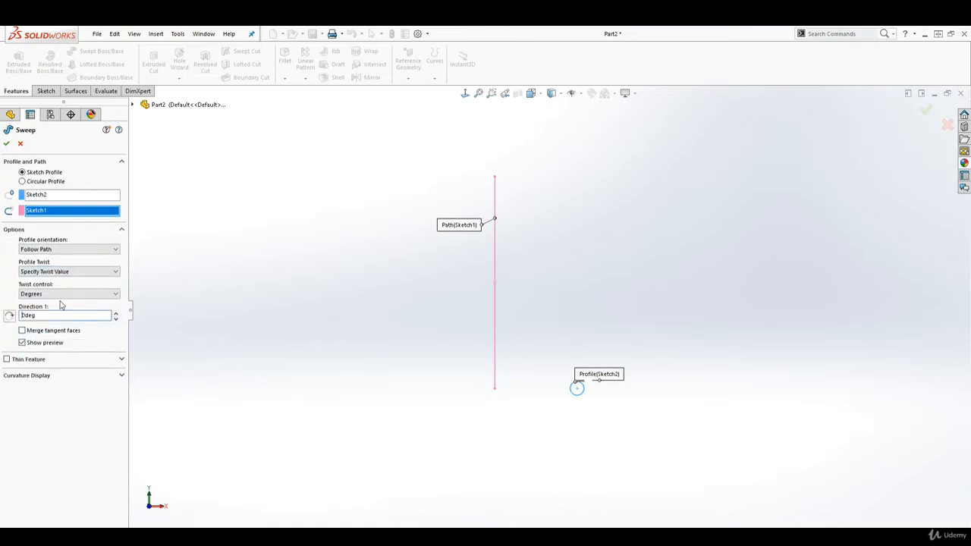
pyautogui.click(65, 295)
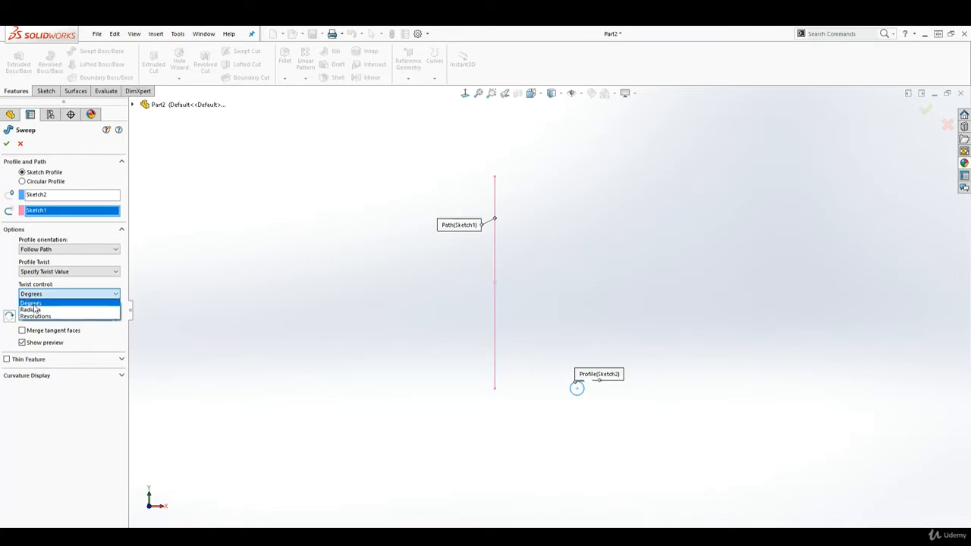
pyautogui.click(31, 317)
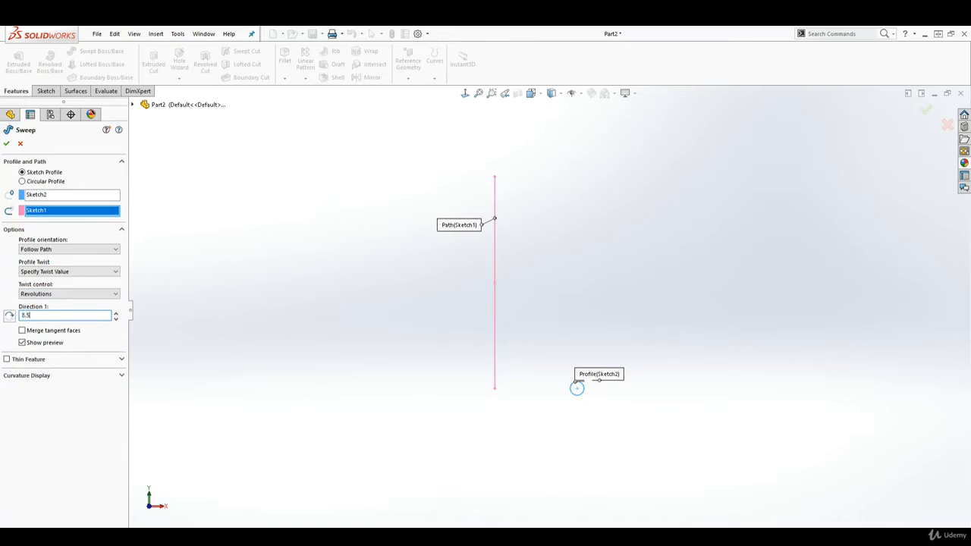
pyautogui.press('Return')
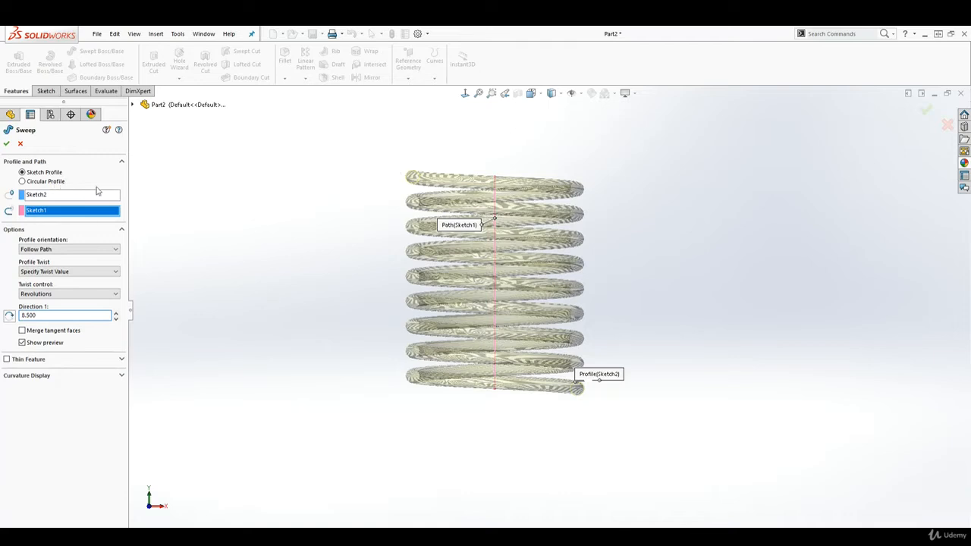
pyautogui.click(6, 144)
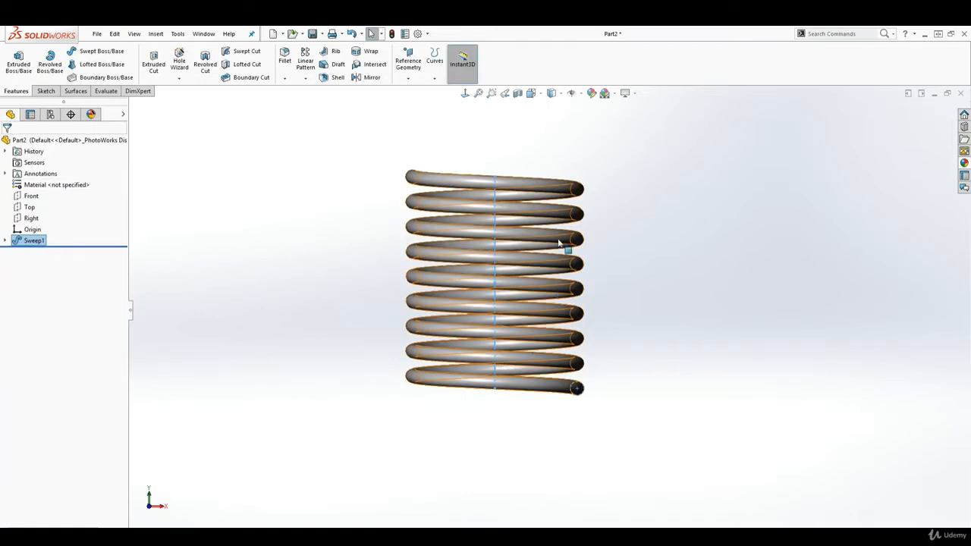
# Step: In a new sketch on the Front plane, draw a centre rectangle about 28.8 by 1.54 mm just below the coil
pyautogui.scroll(2, 558, 220)
pyautogui.click(547, 213)
pyautogui.scroll(-1, 548, 213)
pyautogui.click(465, 94)
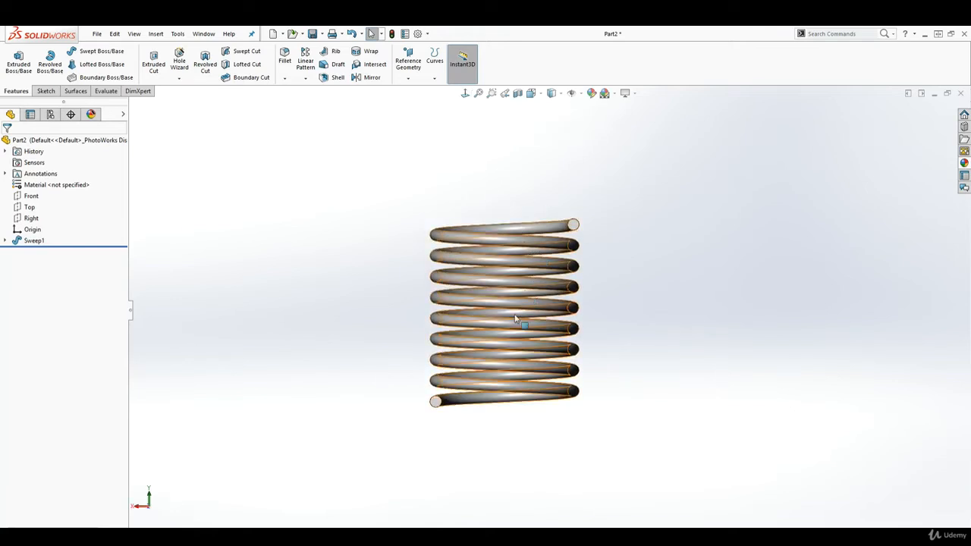
pyautogui.scroll(-2, 516, 333)
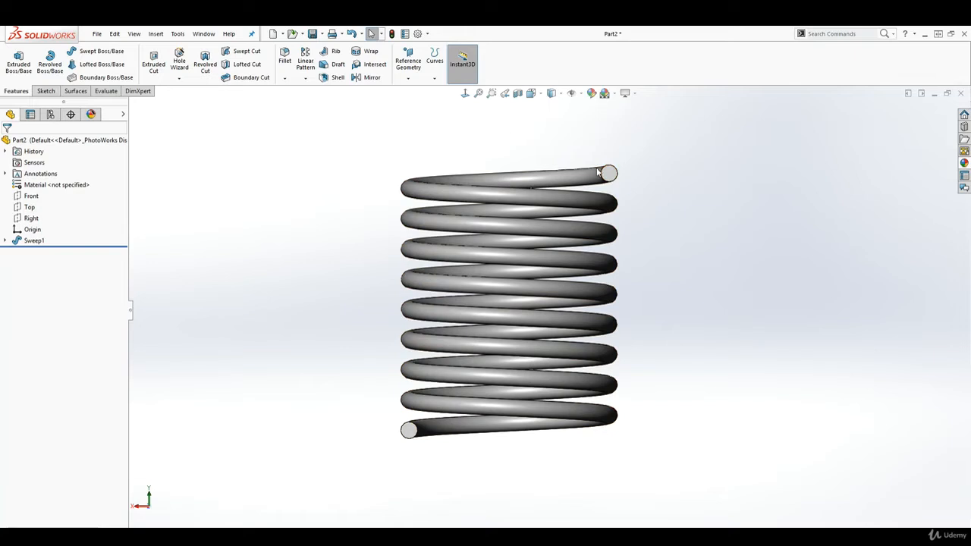
pyautogui.click(31, 196)
pyautogui.click(46, 91)
pyautogui.click(14, 59)
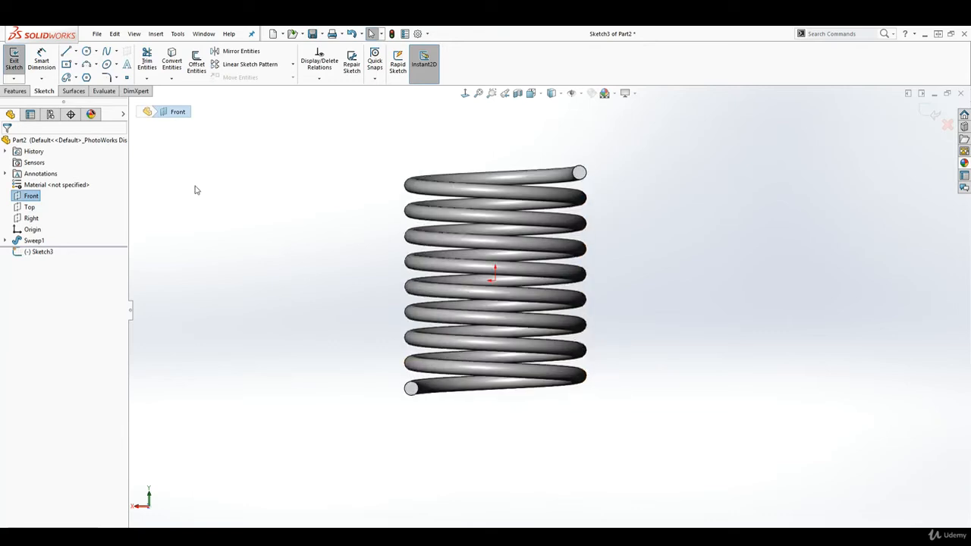
pyautogui.click(66, 64)
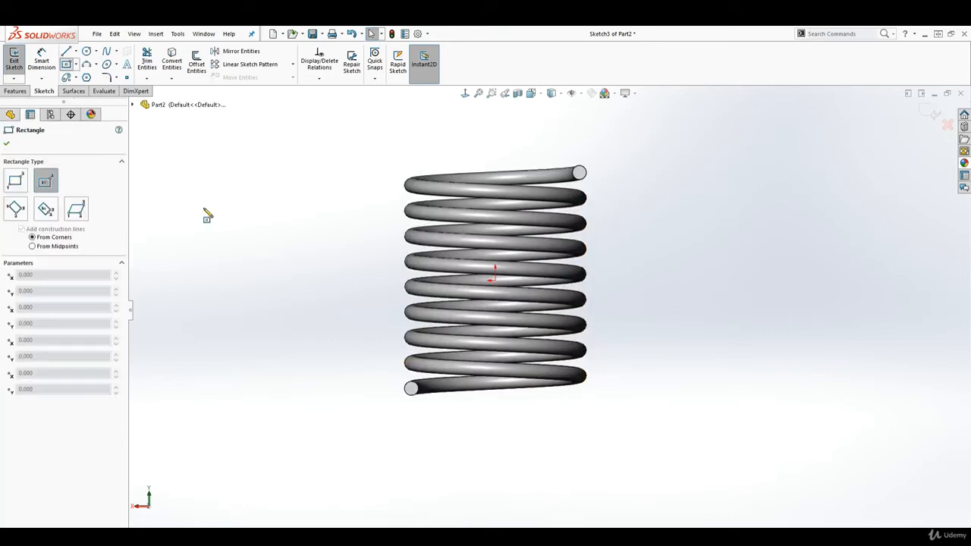
pyautogui.click(387, 416)
pyautogui.click(540, 429)
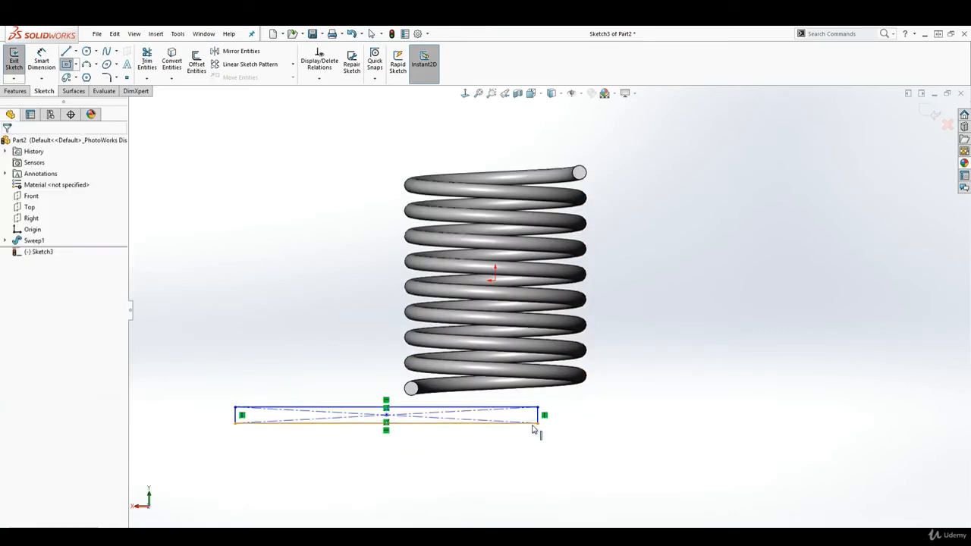
pyautogui.press('Escape')
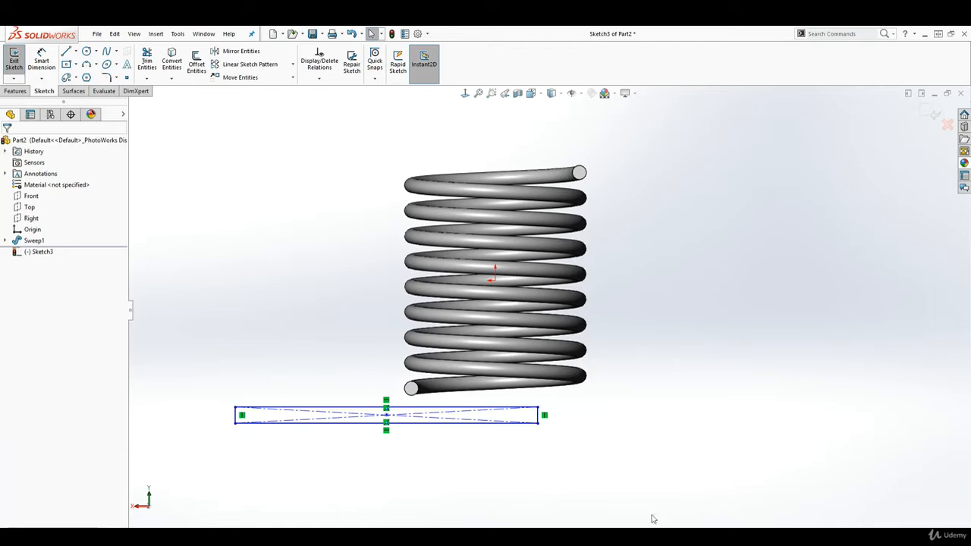
# Step: Add a Vertical relation between the rectangle's centre point and the origin
pyautogui.click(386, 417)
pyautogui.press('Escape')
pyautogui.keyDown('ctrl'); pyautogui.click(495, 281); pyautogui.keyUp('ctrl')
pyautogui.click(23, 319)
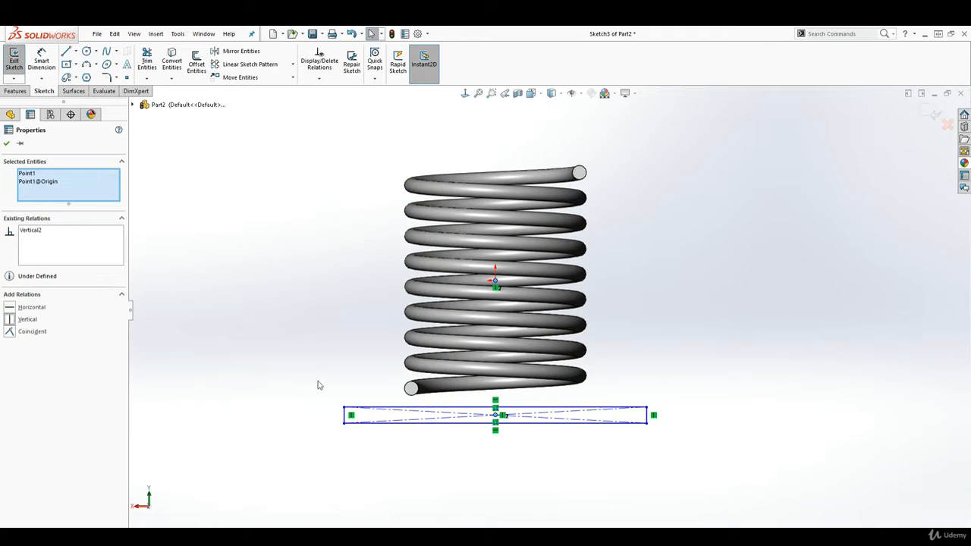
pyautogui.click(526, 465)
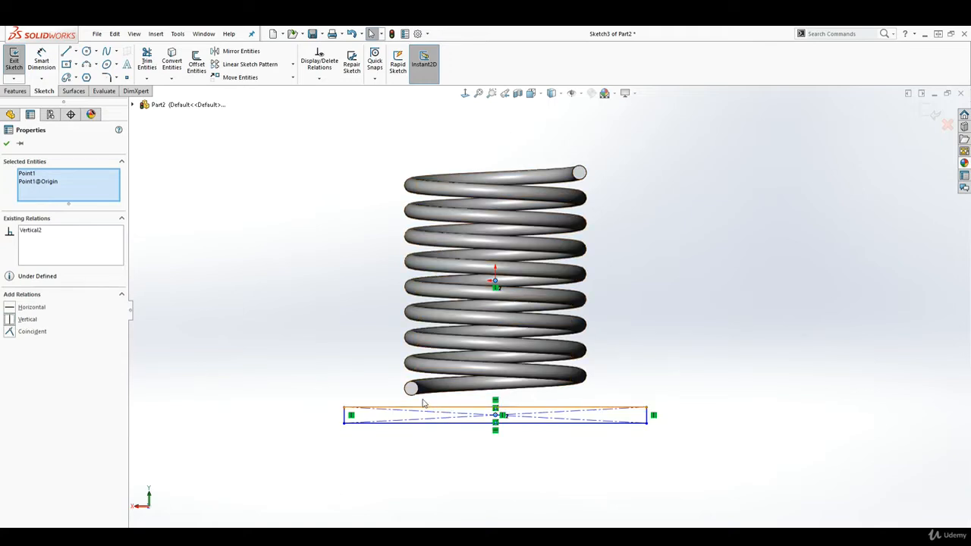
# Step: Convert the round end face of the coil's lower end into the sketch and make the resulting circle construction geometry
pyautogui.scroll(-3, 426, 404)
pyautogui.click(426, 367)
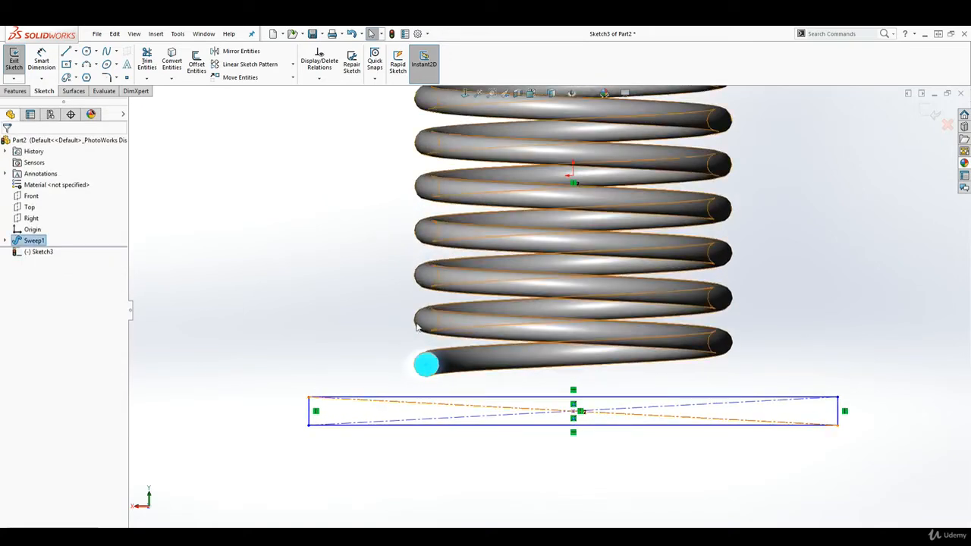
pyautogui.click(171, 58)
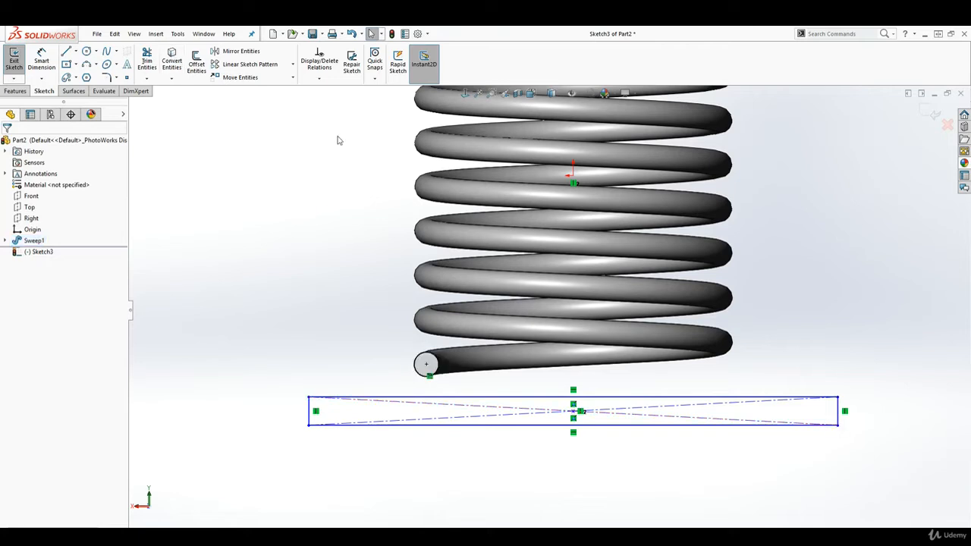
pyautogui.click(419, 364)
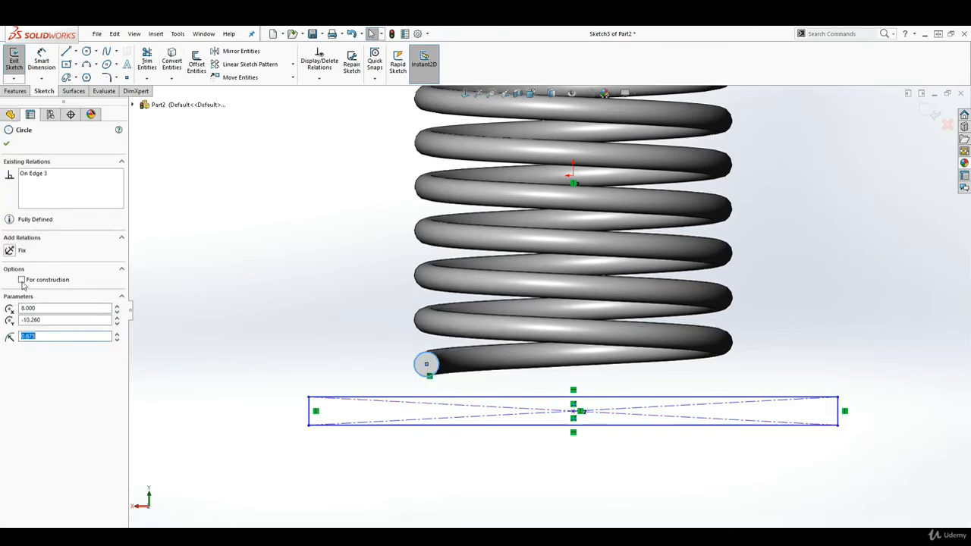
pyautogui.click(22, 281)
pyautogui.click(335, 360)
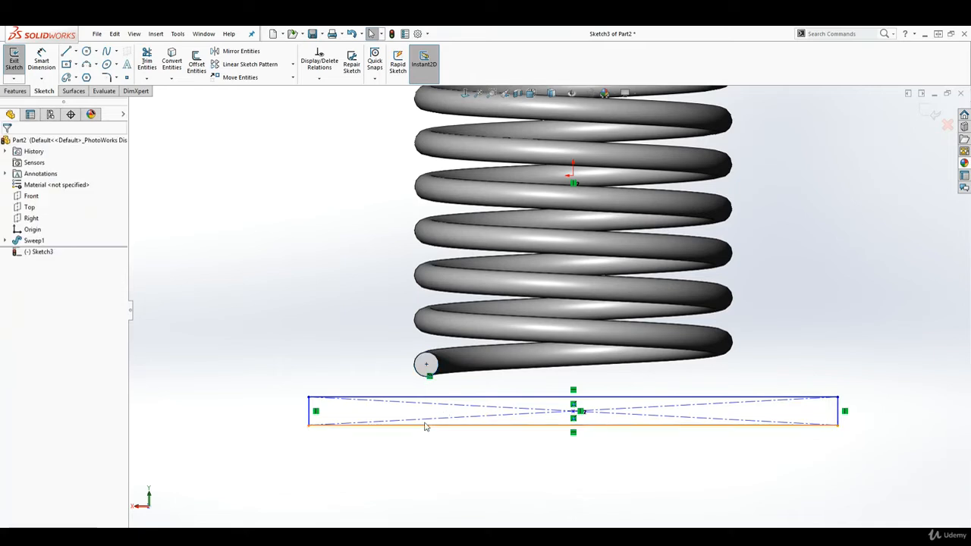
# Step: Add a Coincident relation between the rectangle's upper edge and the centre of the converted circle
pyautogui.click(432, 399)
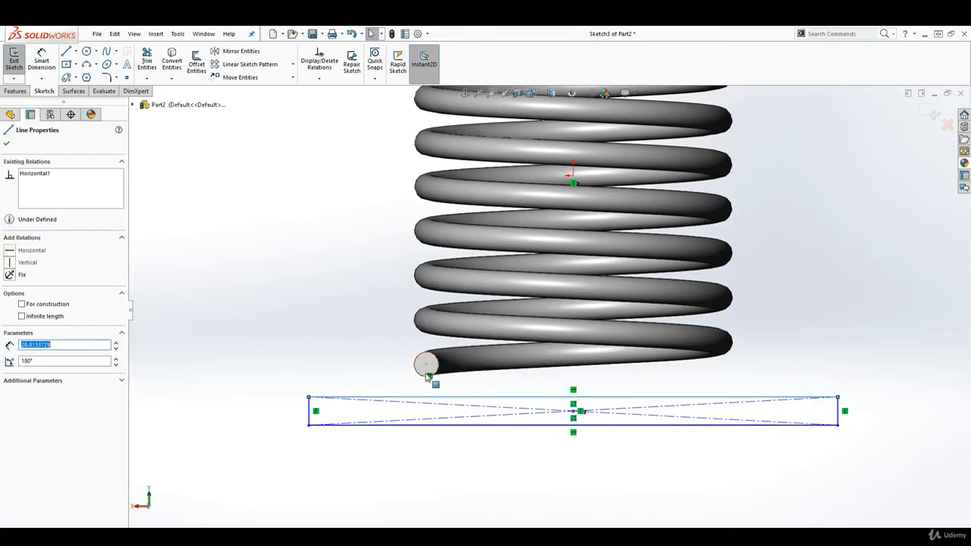
pyautogui.keyDown('ctrl'); pyautogui.click(426, 364); pyautogui.keyUp('ctrl')
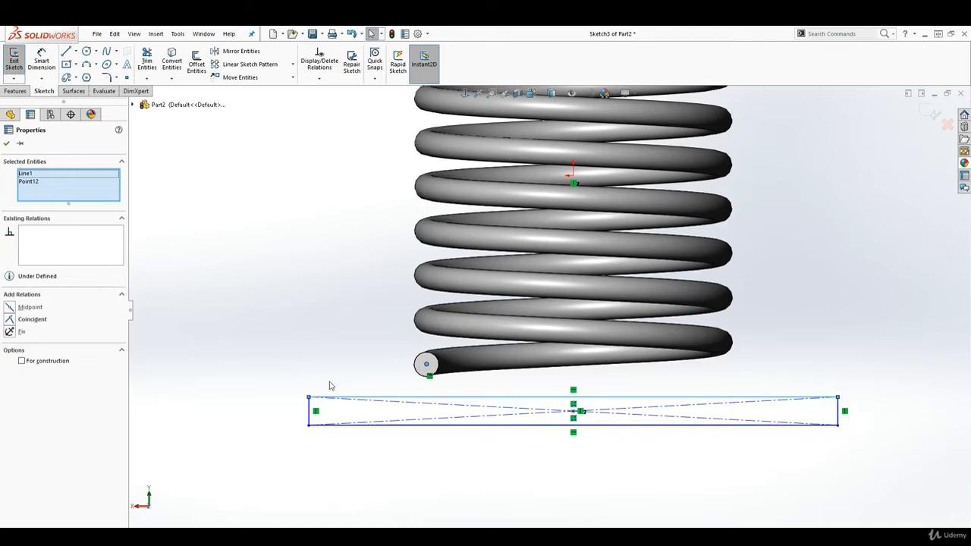
pyautogui.click(9, 322)
pyautogui.press('Escape')
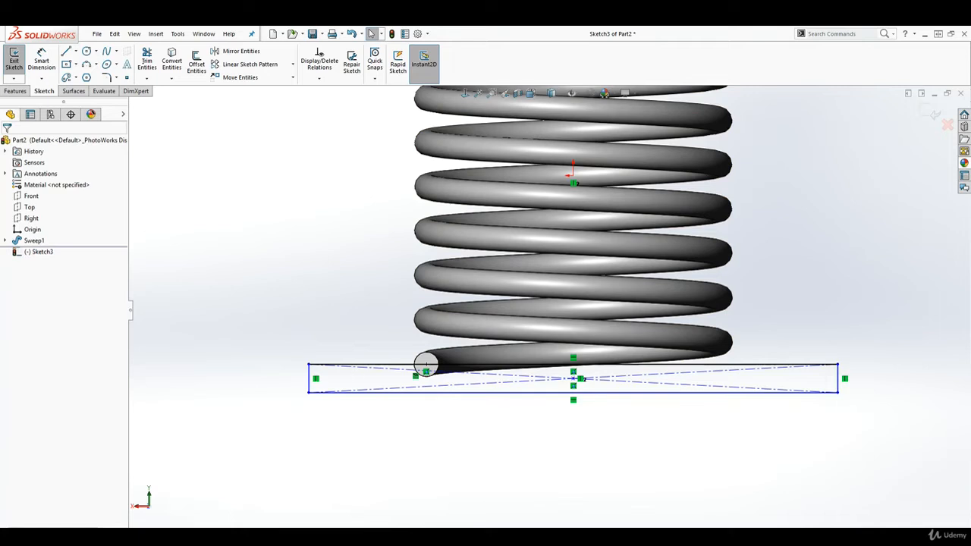
# Step: Dimension the rectangle's height as 2 mm
pyautogui.click(53, 75)
pyautogui.click(308, 385)
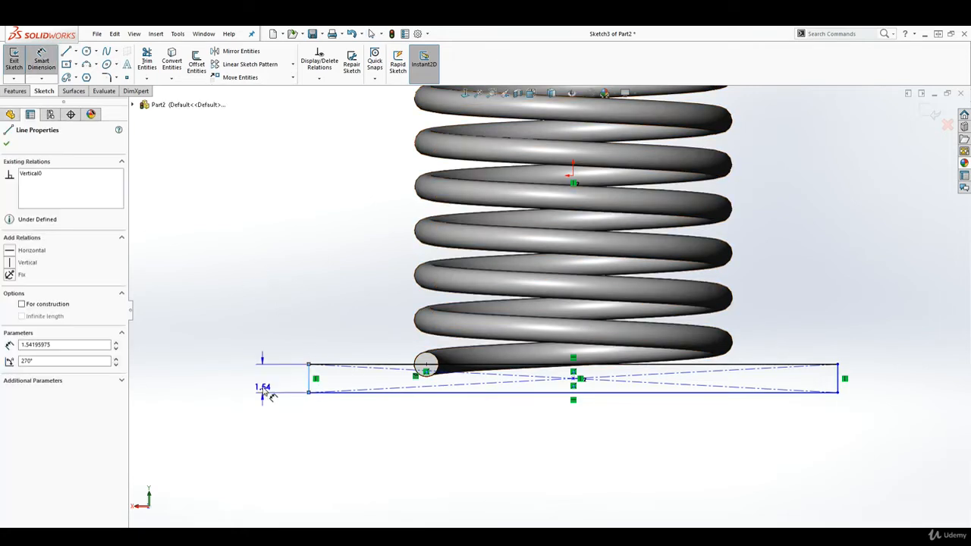
pyautogui.click(266, 393)
pyautogui.write('2')
pyautogui.press('Return')
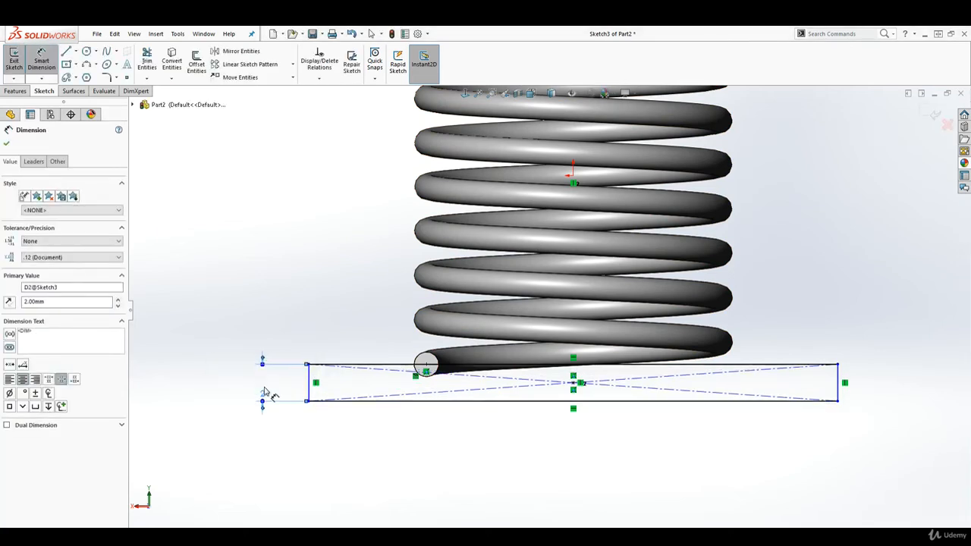
# Step: Dimension the rectangle's width as 25 mm
pyautogui.click(427, 401)
pyautogui.click(447, 464)
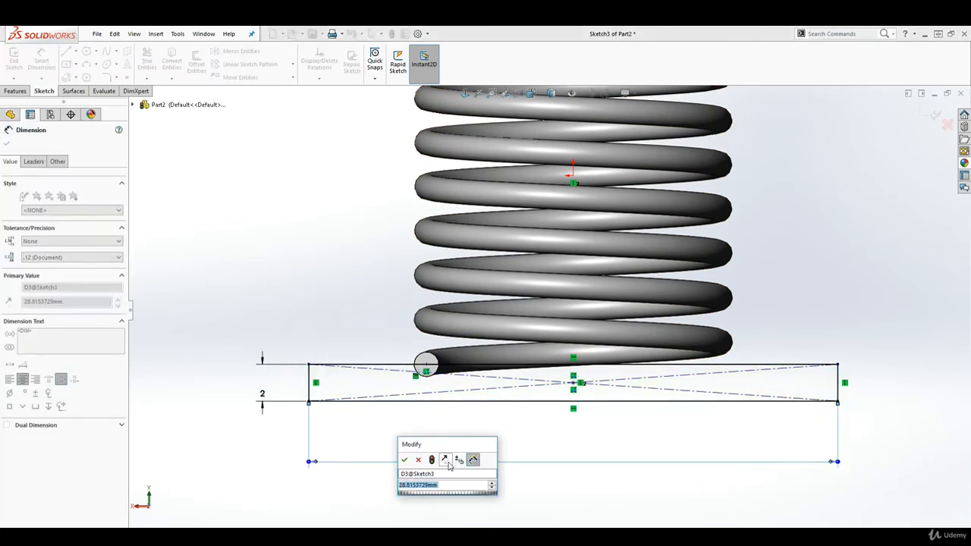
pyautogui.write('25')
pyautogui.press('Return')
pyautogui.press('Escape')
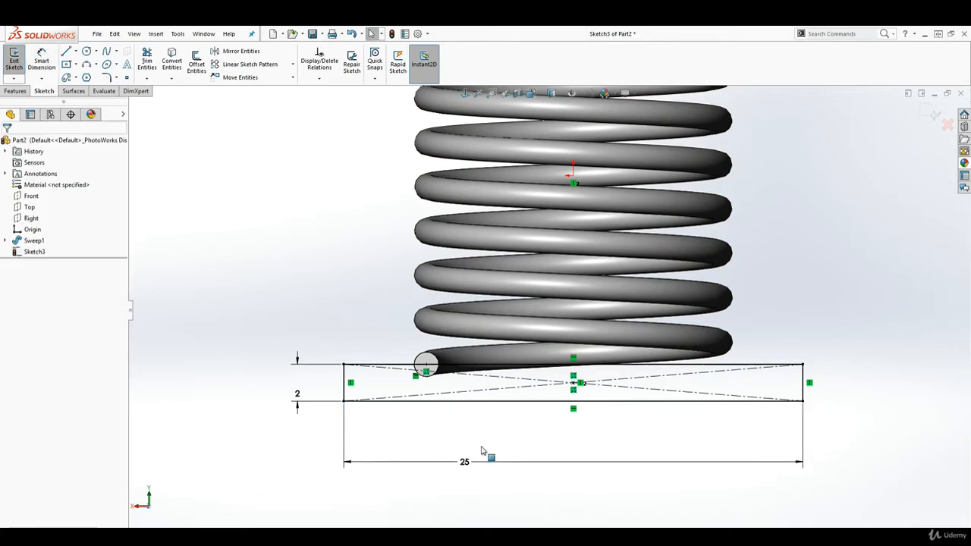
# Step: Extrude-cut the 25 by 2 mm rectangle sketch with the Through All - Both end condition to flatten the spring's lower end
pyautogui.scroll(4, 659, 364)
pyautogui.scroll(-1, 644, 243)
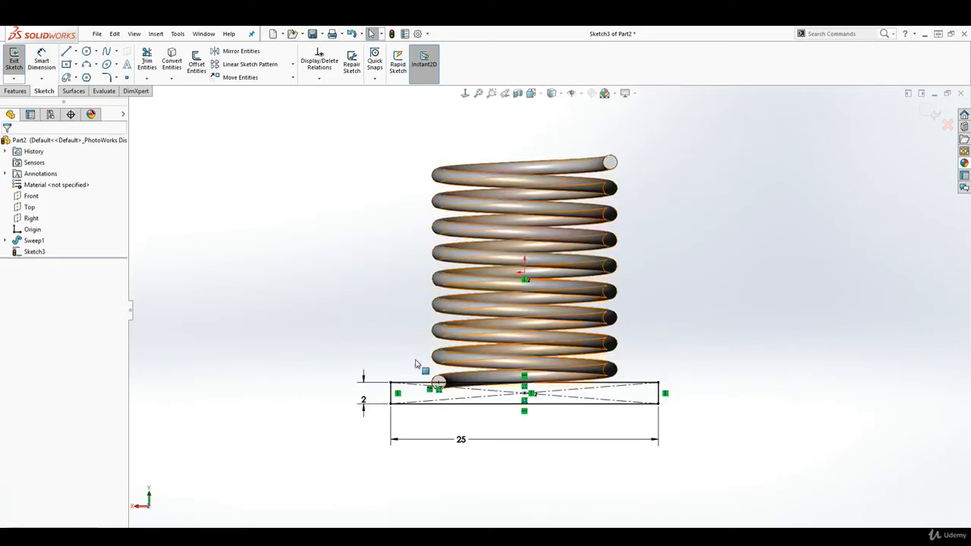
pyautogui.click(7, 92)
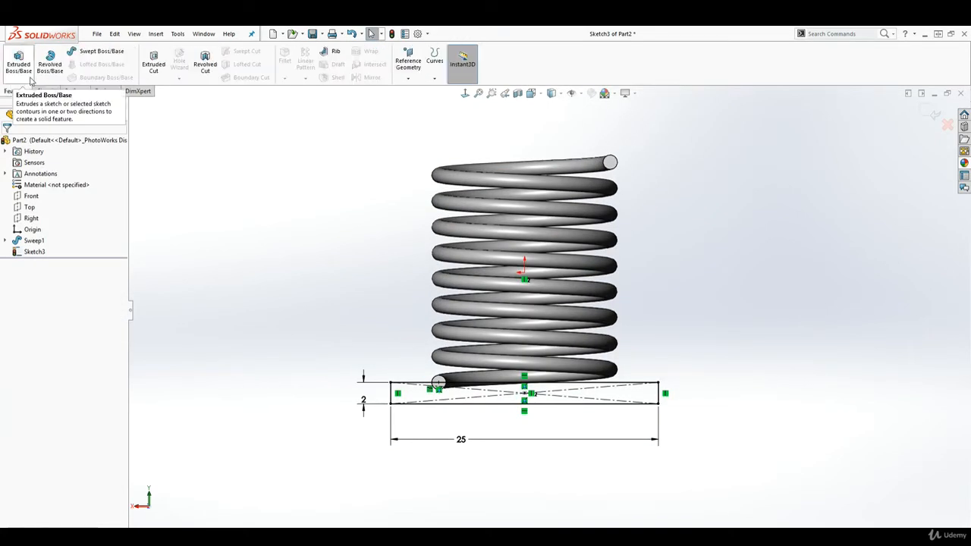
pyautogui.click(153, 59)
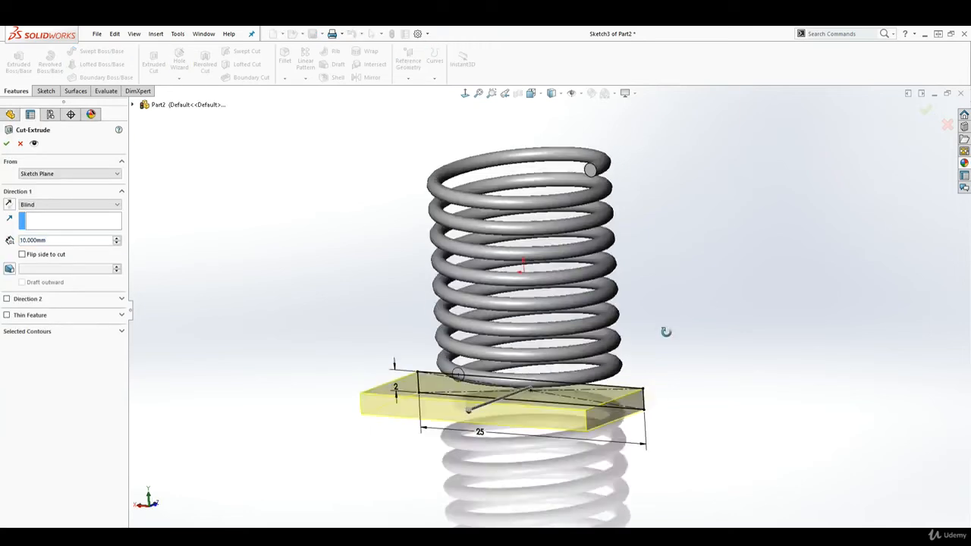
pyautogui.click(106, 204)
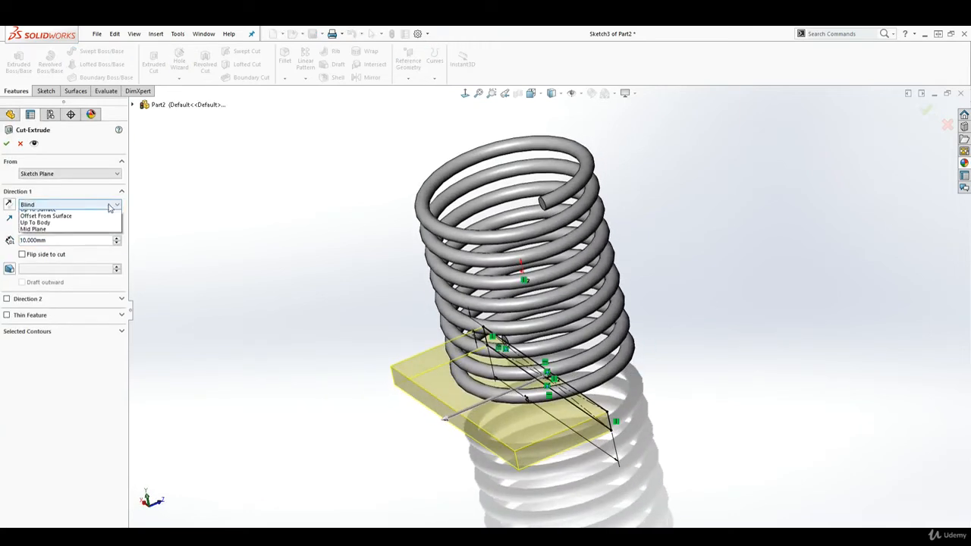
pyautogui.click(76, 224)
pyautogui.click(70, 204)
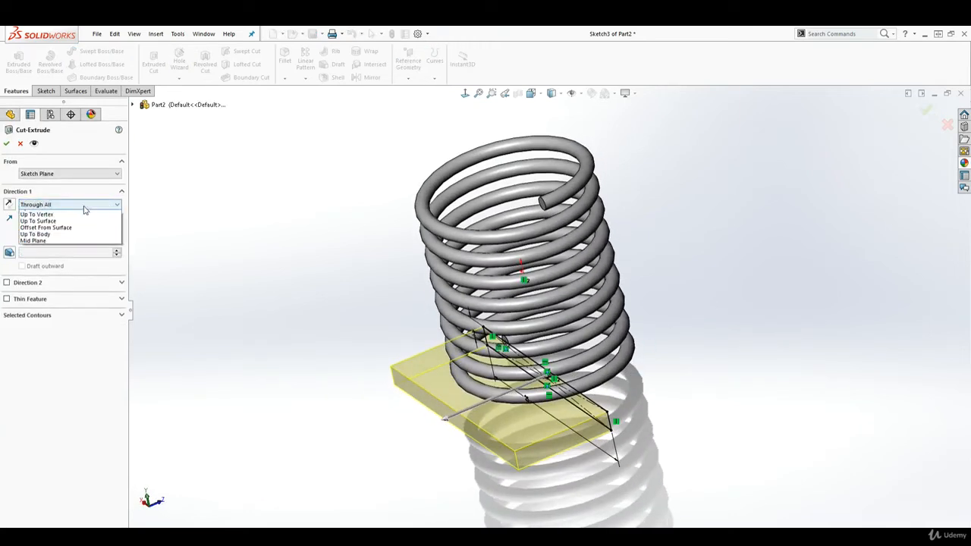
pyautogui.click(57, 226)
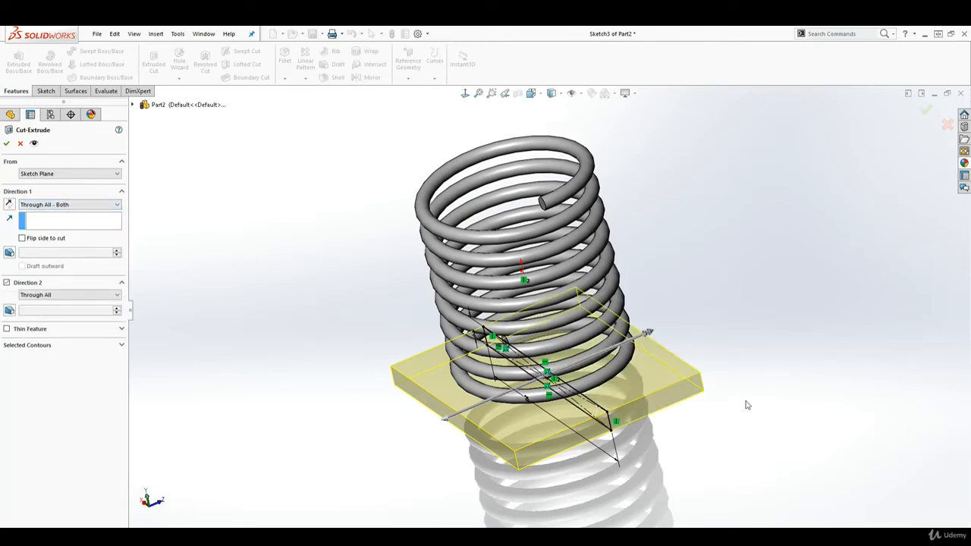
pyautogui.moveTo(747, 405)
pyautogui.mouseDown(button='middle')
pyautogui.moveTo(705, 372)
pyautogui.moveTo(672, 379)
pyautogui.moveTo(759, 382)
pyautogui.moveTo(778, 333)
pyautogui.moveTo(808, 375)
pyautogui.mouseUp(button='middle')
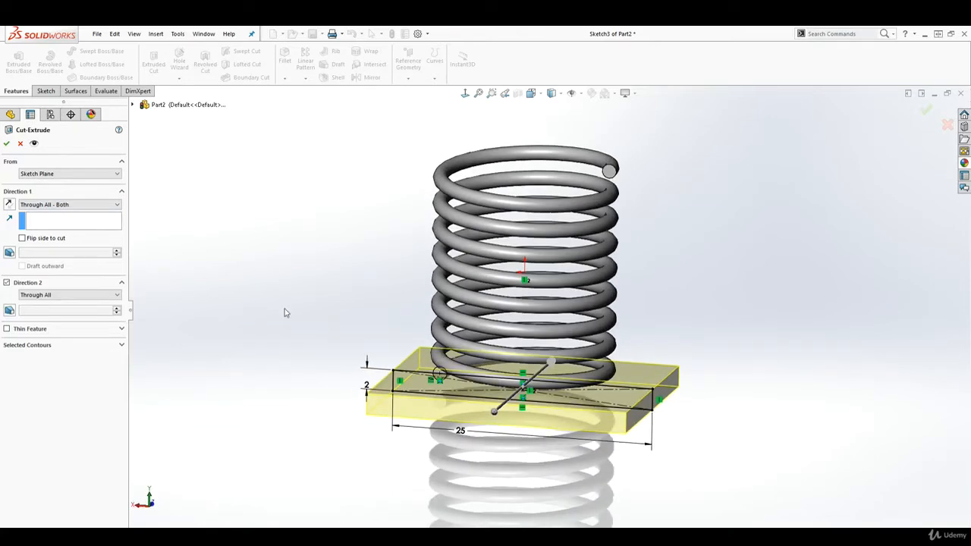
pyautogui.click(7, 143)
# Step: Examine the flat cut on the spring's lower end from below and from the side, then the whole coil
pyautogui.moveTo(554, 475)
pyautogui.mouseDown(button='middle')
pyautogui.moveTo(557, 298)
pyautogui.moveTo(563, 323)
pyautogui.mouseUp(button='middle')
pyautogui.press('Escape')
pyautogui.scroll(-2, 472, 404)
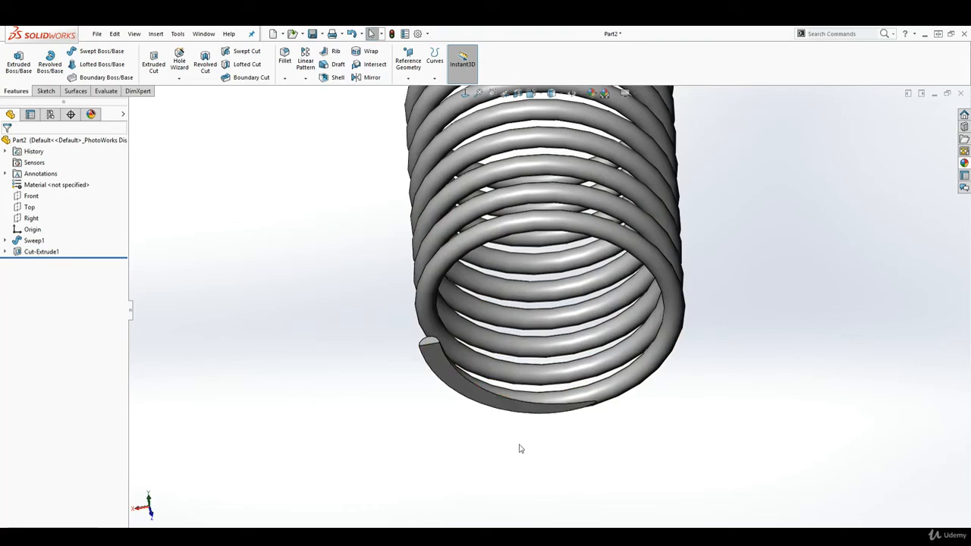
pyautogui.moveTo(455, 377); pyautogui.dragTo(470, 440, button='middle')
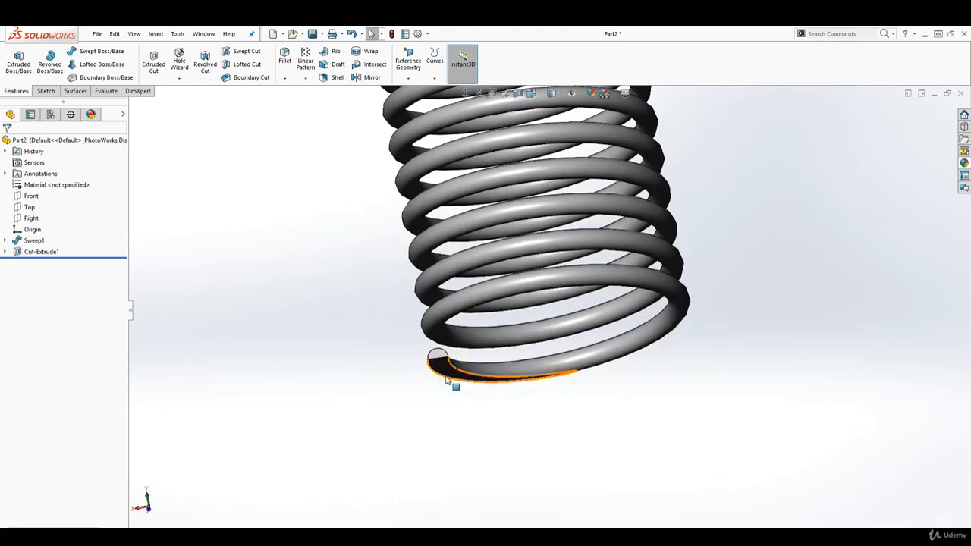
pyautogui.moveTo(446, 380); pyautogui.dragTo(462, 411, button='middle')
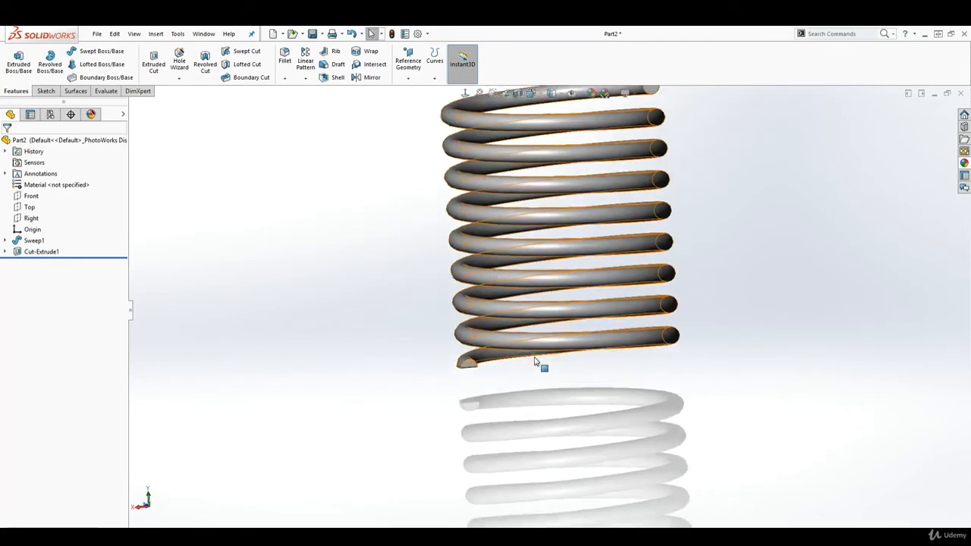
pyautogui.scroll(1, 535, 362)
pyautogui.scroll(-2, 475, 368)
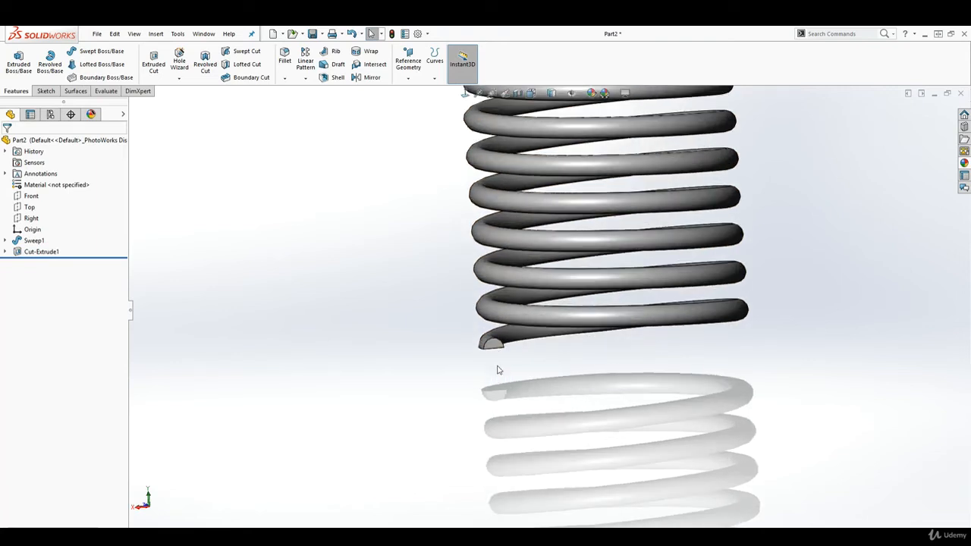
pyautogui.scroll(1, 630, 350)
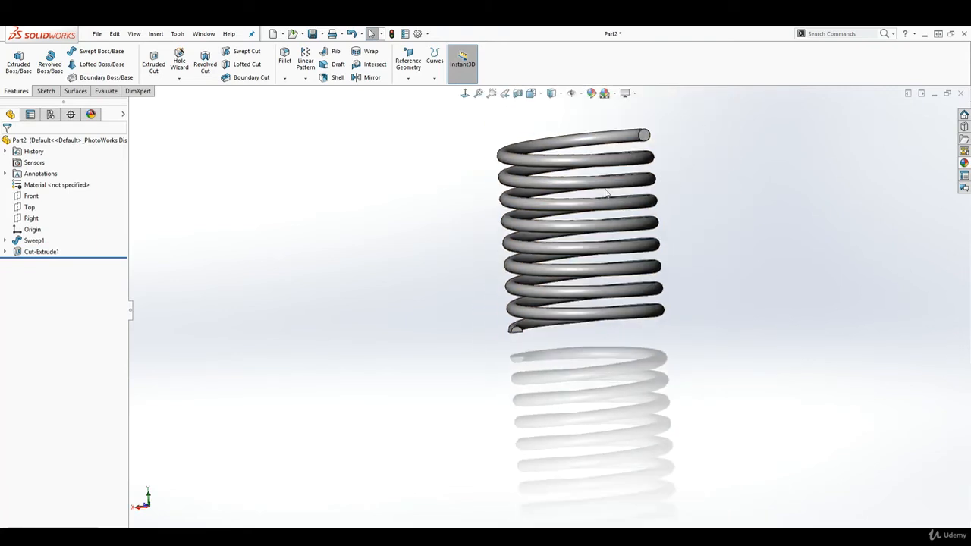
pyautogui.scroll(-2, 595, 176)
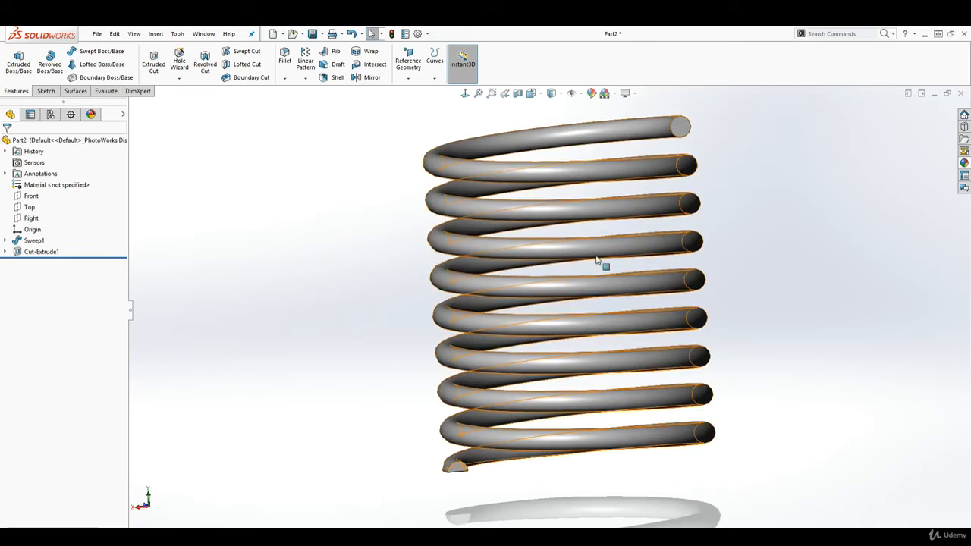
# Step: Mirror the lower end's extruded cut about the Top plane to flatten the spring's upper end
pyautogui.moveTo(697, 314)
pyautogui.mouseDown(button='middle')
pyautogui.moveTo(728, 301)
pyautogui.moveTo(725, 288)
pyautogui.moveTo(691, 303)
pyautogui.mouseUp(button='middle')
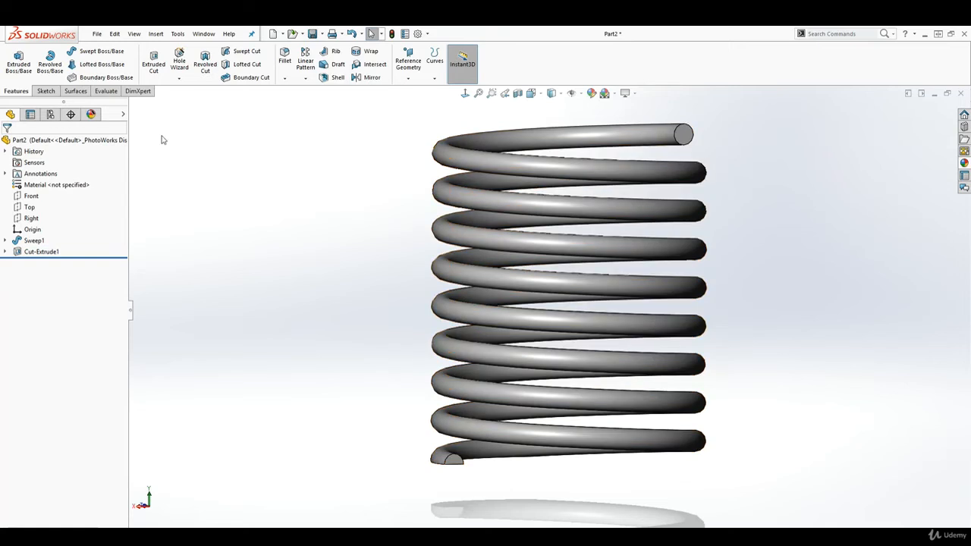
pyautogui.click(368, 78)
pyautogui.click(133, 105)
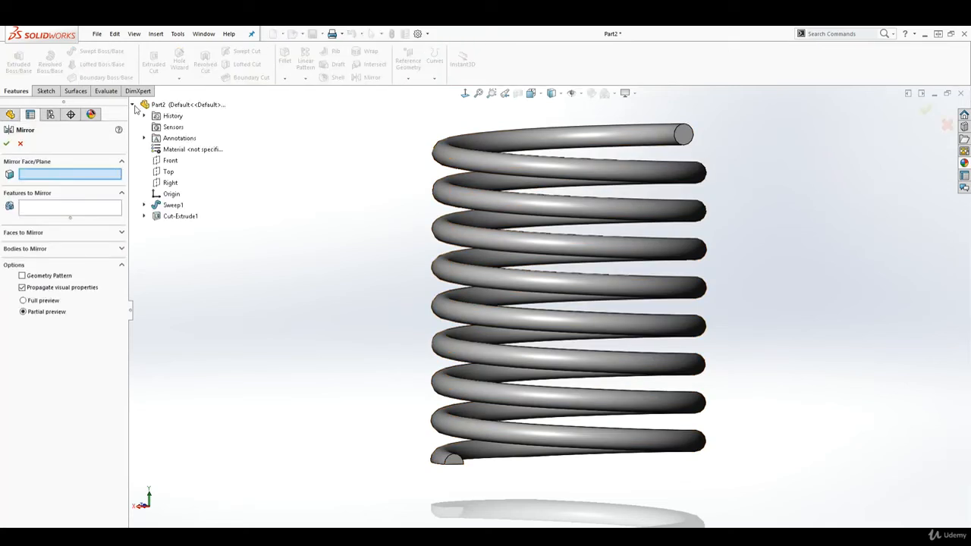
pyautogui.click(168, 175)
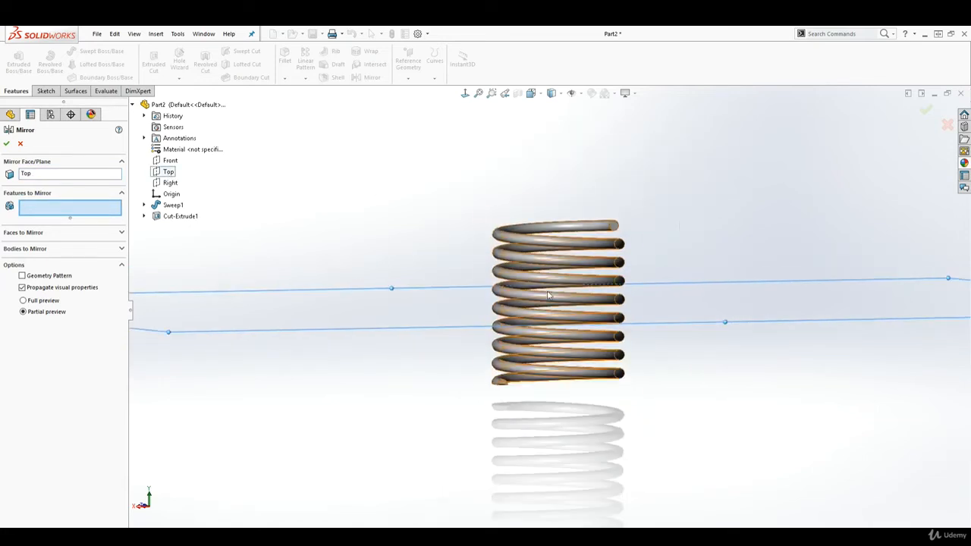
pyautogui.moveTo(692, 304); pyautogui.dragTo(672, 298, button='middle')
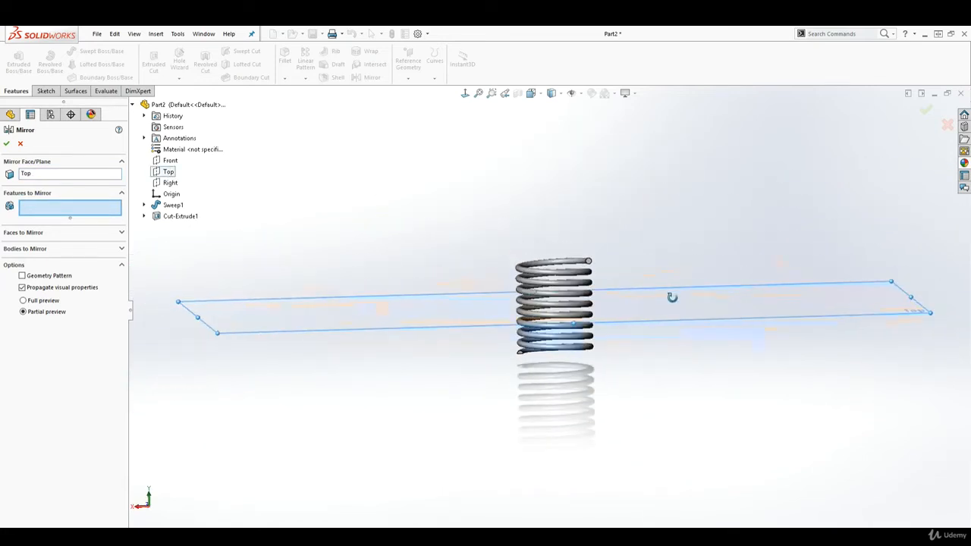
pyautogui.click(179, 217)
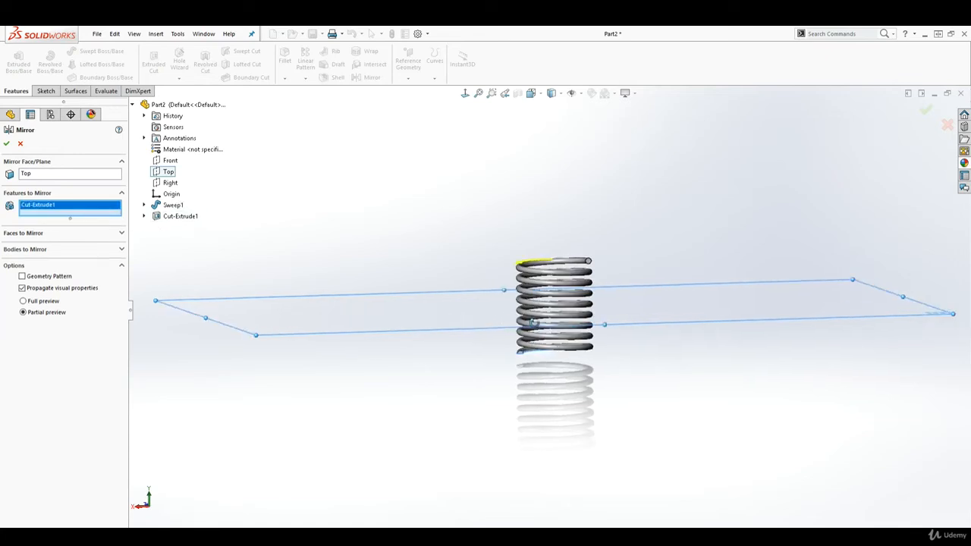
pyautogui.moveTo(533, 323); pyautogui.dragTo(505, 336, button='middle')
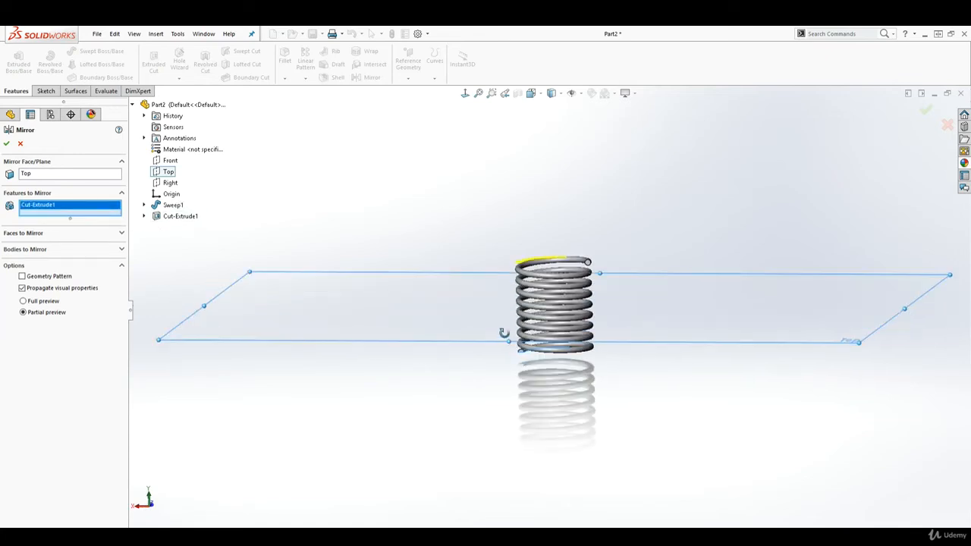
pyautogui.click(7, 144)
pyautogui.scroll(-3, 588, 262)
pyautogui.moveTo(605, 269)
pyautogui.mouseDown(button='middle')
pyautogui.moveTo(582, 265)
pyautogui.moveTo(625, 221)
pyautogui.moveTo(614, 243)
pyautogui.moveTo(637, 301)
pyautogui.moveTo(631, 258)
pyautogui.moveTo(607, 229)
pyautogui.moveTo(609, 251)
pyautogui.moveTo(629, 250)
pyautogui.moveTo(618, 256)
pyautogui.mouseUp(button='middle')
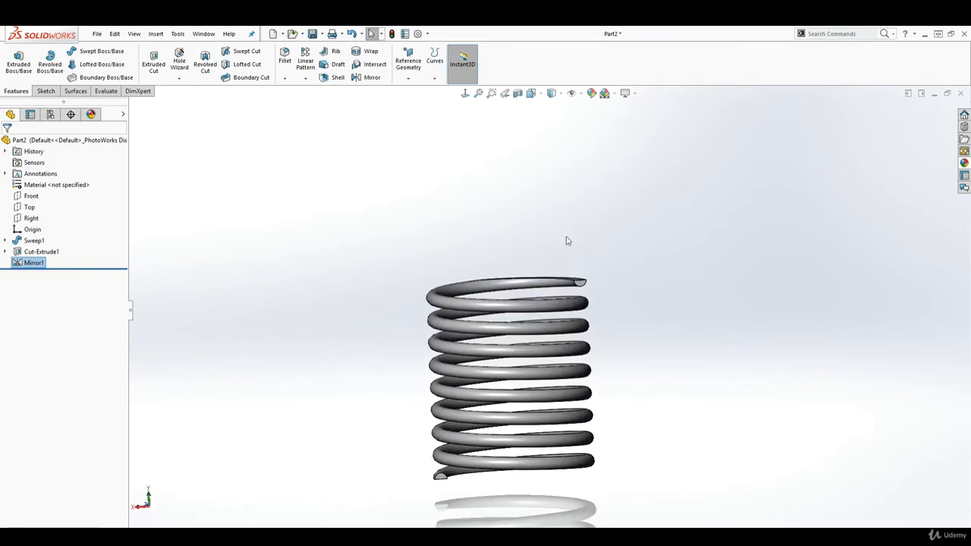
pyautogui.click(501, 142)
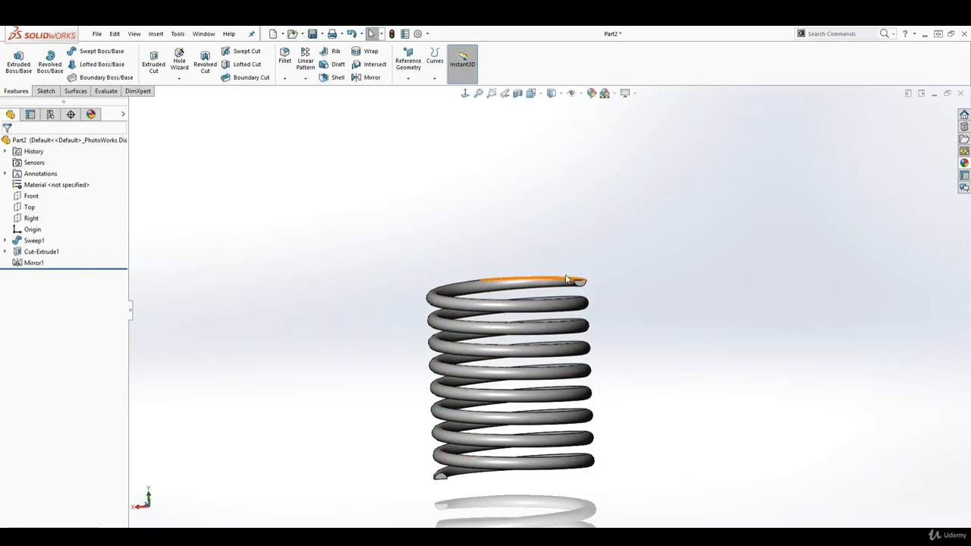
pyautogui.scroll(-1, 595, 438)
pyautogui.scroll(-1, 537, 409)
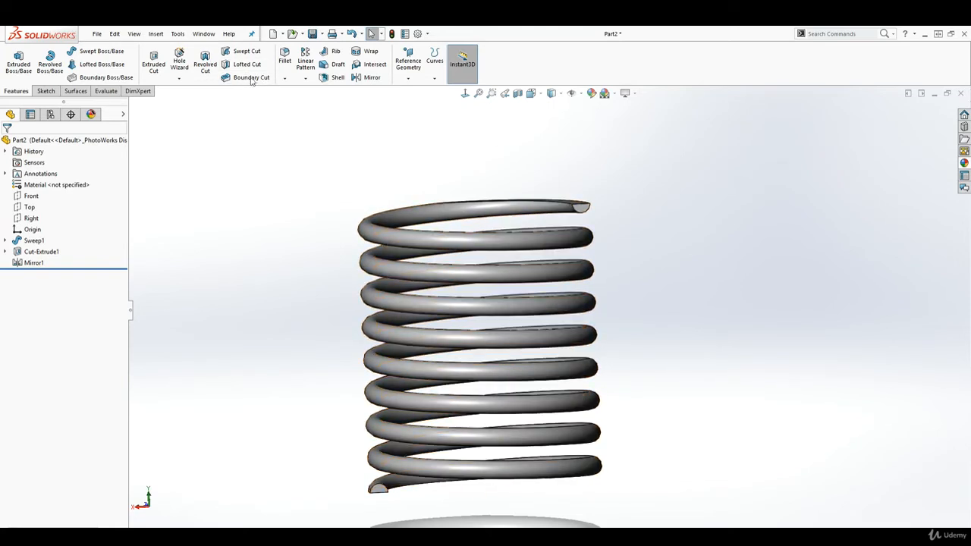
# Step: Create a new part document and start a sketch on its Front plane
pyautogui.click(272, 34)
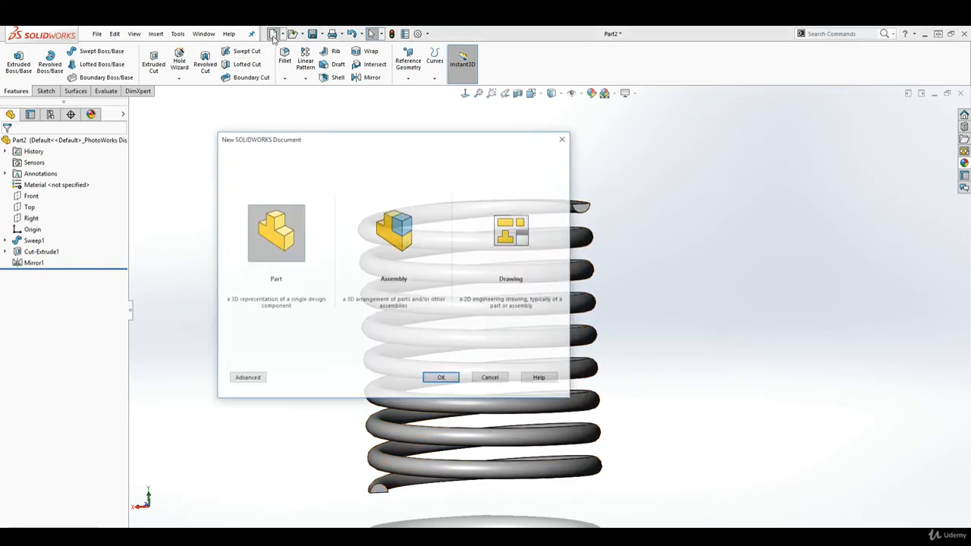
pyautogui.click(440, 378)
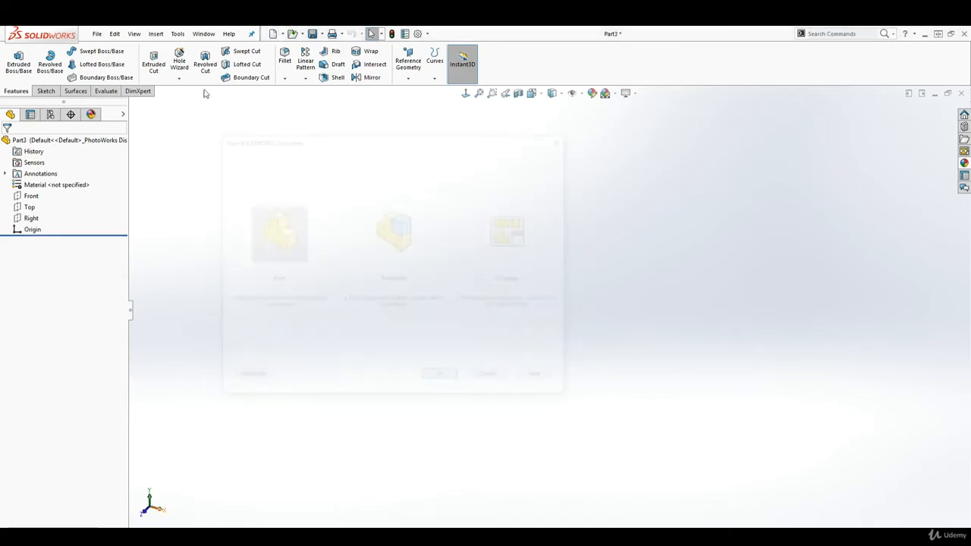
pyautogui.click(32, 197)
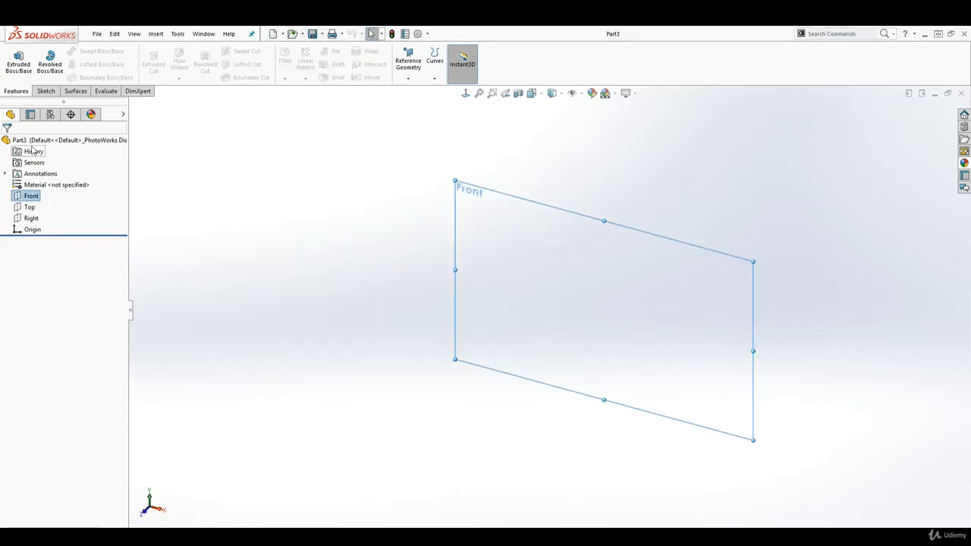
pyautogui.click(46, 91)
pyautogui.click(13, 59)
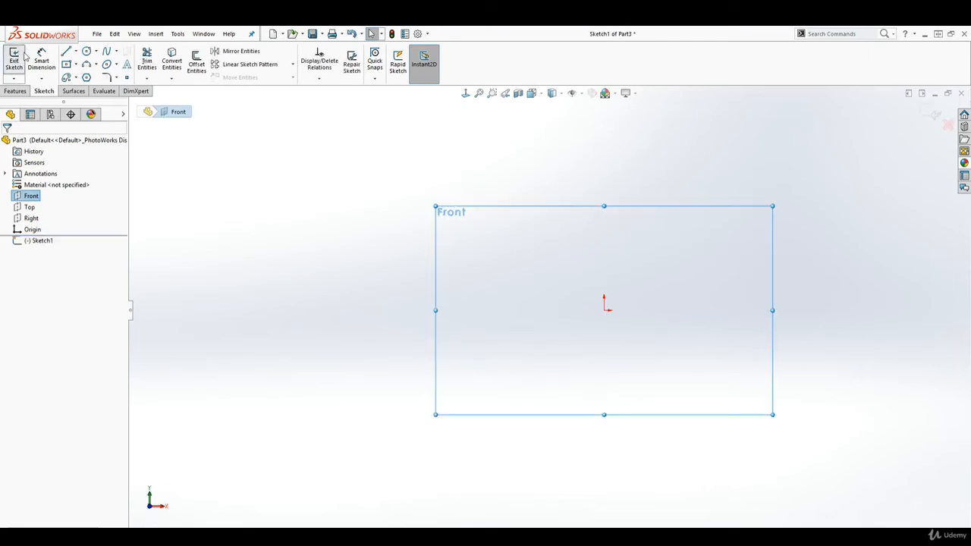
# Step: Draw a wavy six-point spline from the origin up to the far left and close the sketch
pyautogui.click(107, 51)
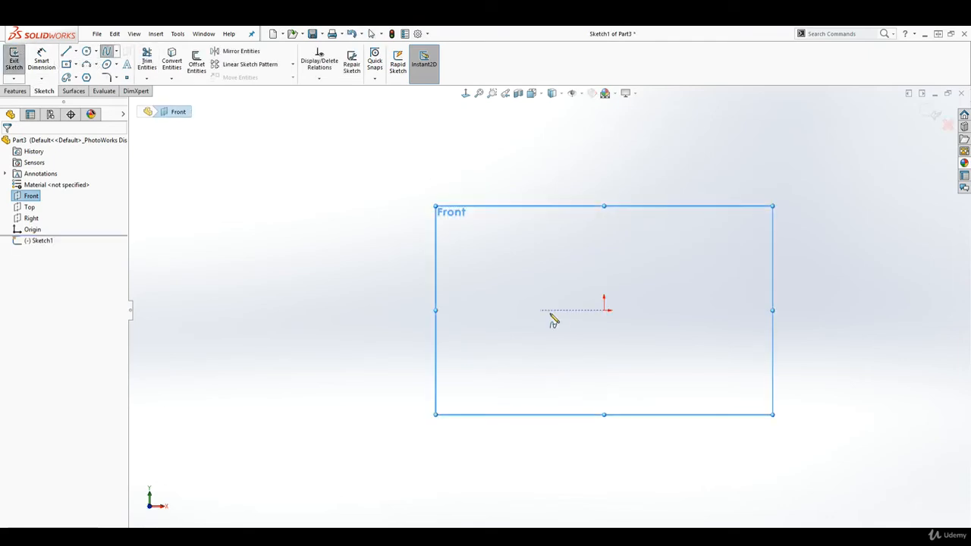
pyautogui.click(604, 306)
pyautogui.click(585, 259)
pyautogui.click(452, 260)
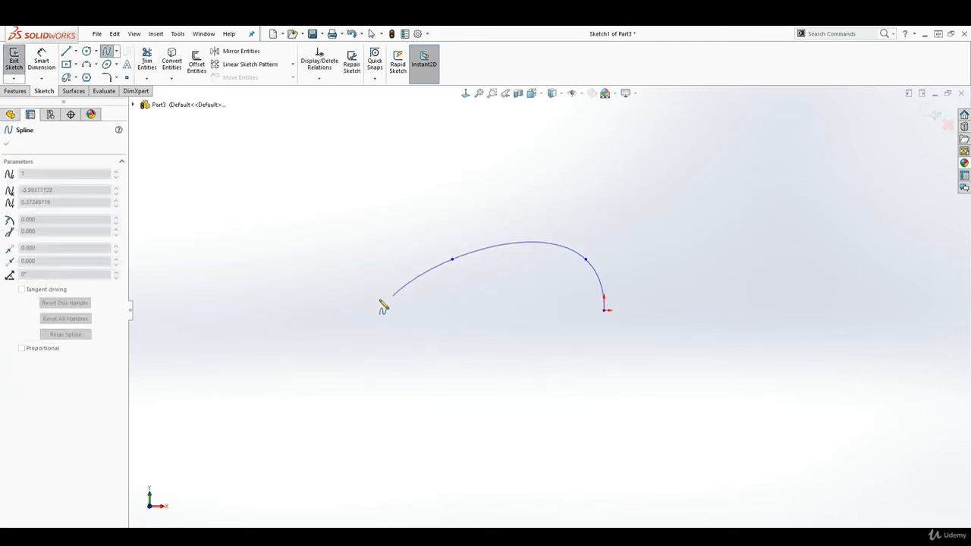
pyautogui.click(290, 276)
pyautogui.click(193, 141)
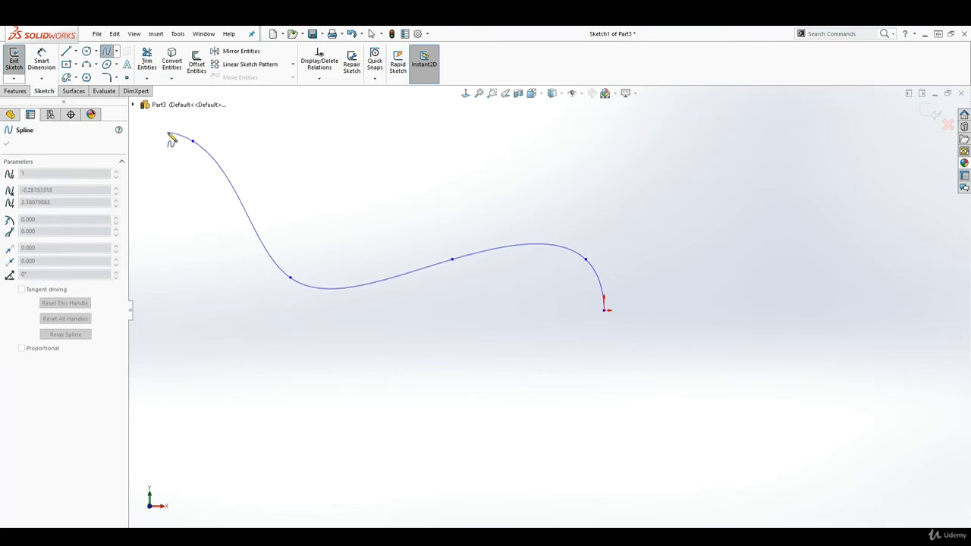
pyautogui.rightClick(167, 133)
pyautogui.click(192, 140)
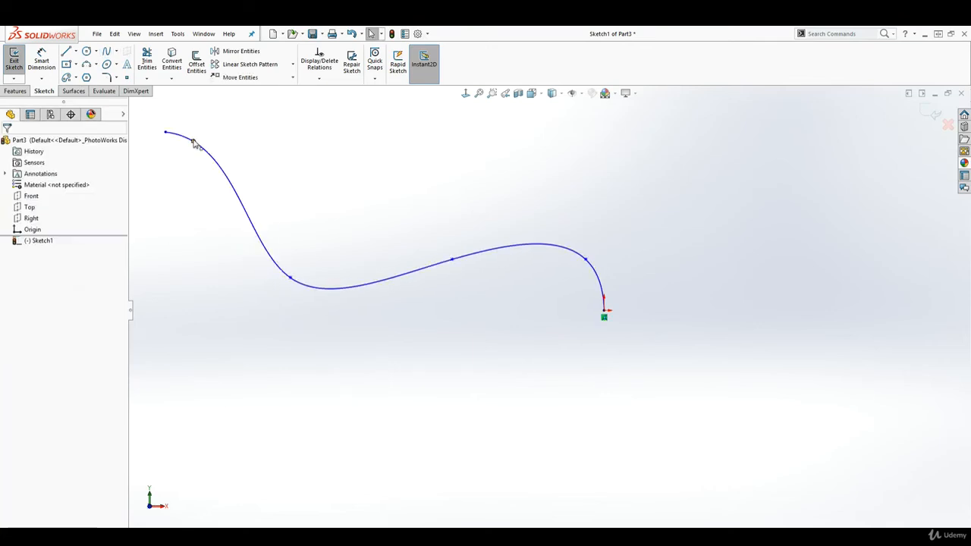
pyautogui.moveTo(548, 361)
pyautogui.mouseDown(button='middle')
pyautogui.moveTo(521, 275)
pyautogui.moveTo(532, 296)
pyautogui.mouseUp(button='middle')
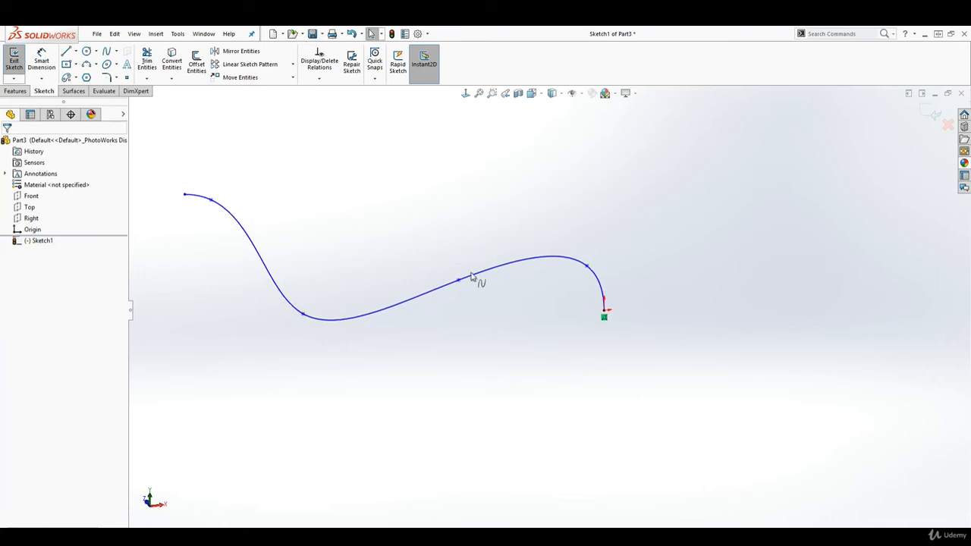
pyautogui.click(933, 116)
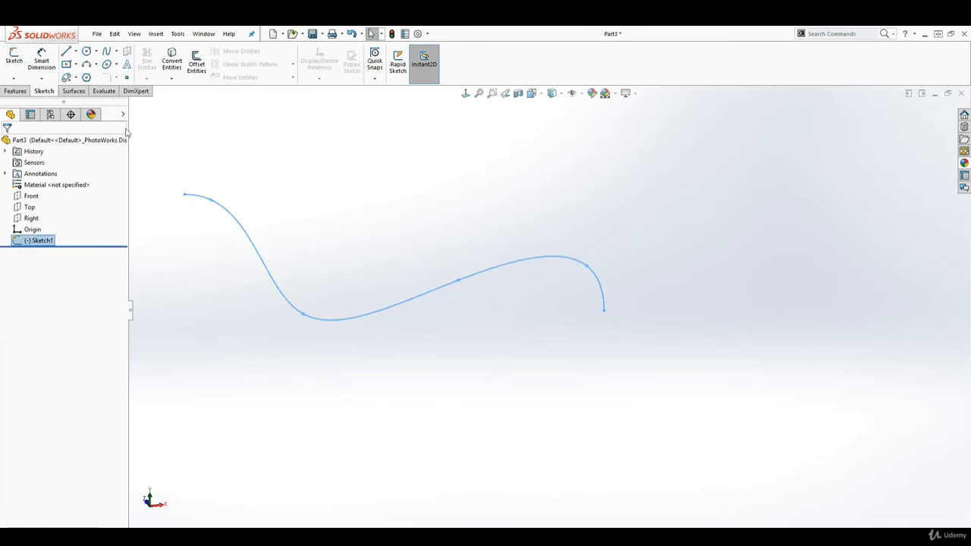
# Step: Sketch a circle of about 0.22 in radius on the Top plane, centred on the spline's end at the origin, and close the sketch
pyautogui.click(30, 207)
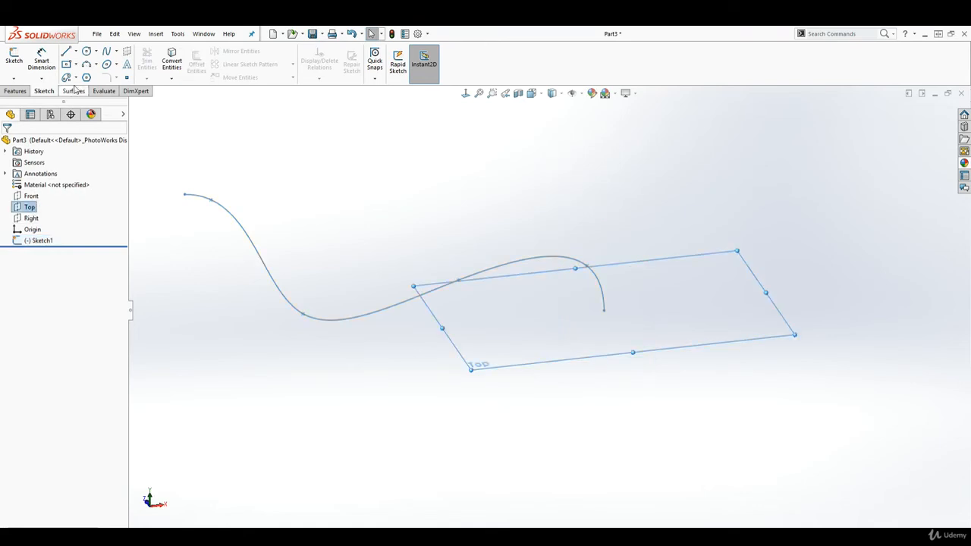
pyautogui.click(86, 51)
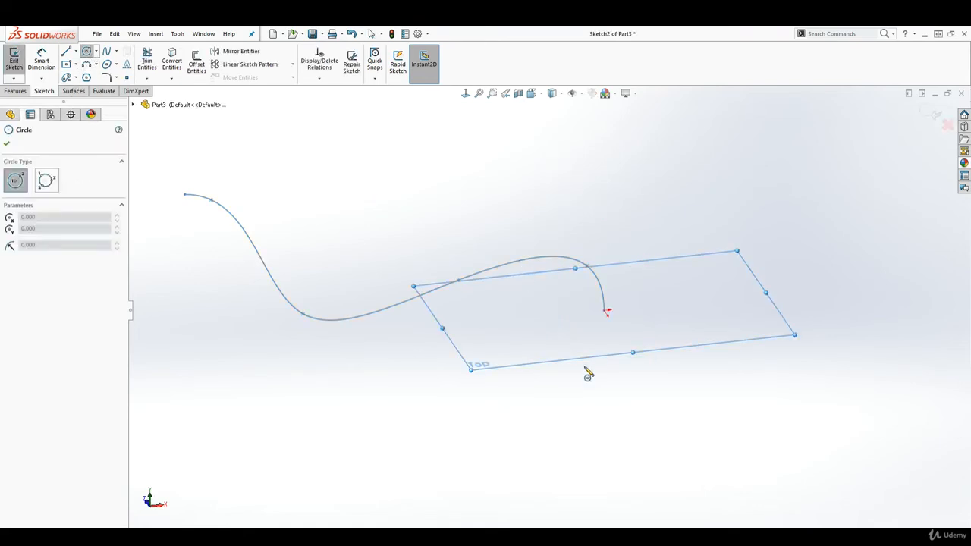
pyautogui.scroll(-3, 582, 289)
pyautogui.click(577, 290)
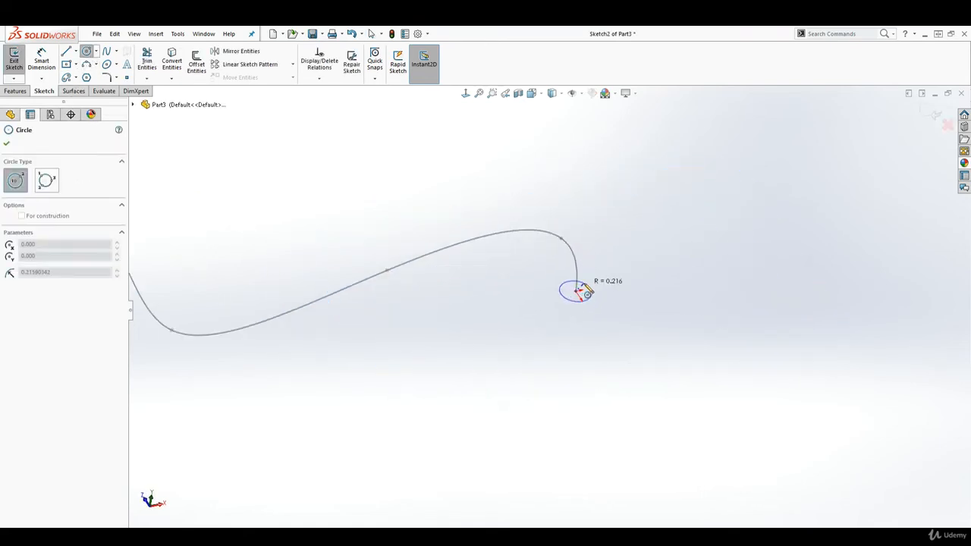
pyautogui.click(585, 291)
pyautogui.press('Escape')
pyautogui.moveTo(587, 321); pyautogui.dragTo(616, 413, button='middle')
pyautogui.click(930, 112)
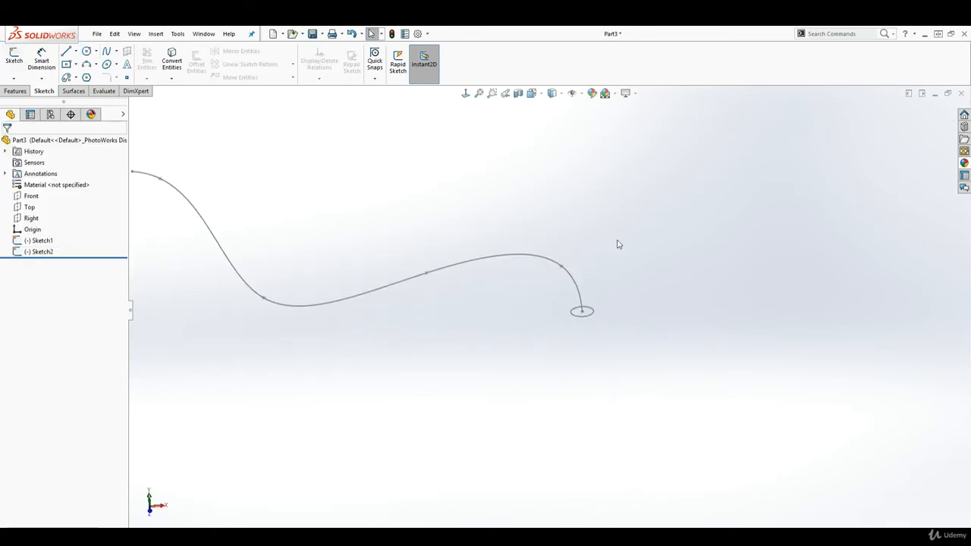
# Step: Create a swept boss using the circle as the sketch profile and the wavy spline as the path
pyautogui.moveTo(615, 243)
pyautogui.mouseDown(button='middle')
pyautogui.moveTo(637, 368)
pyautogui.moveTo(623, 314)
pyautogui.mouseUp(button='middle')
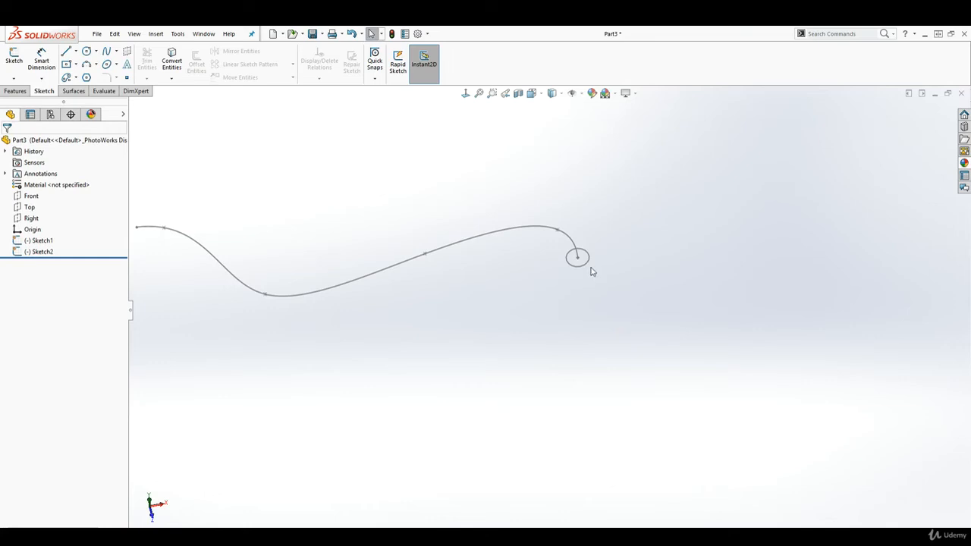
pyautogui.click(17, 91)
pyautogui.click(84, 51)
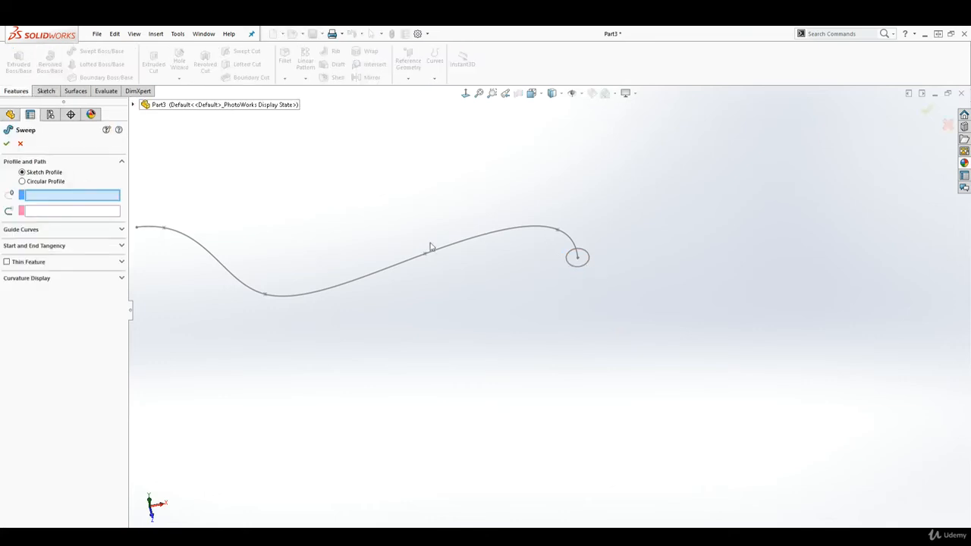
pyautogui.click(585, 267)
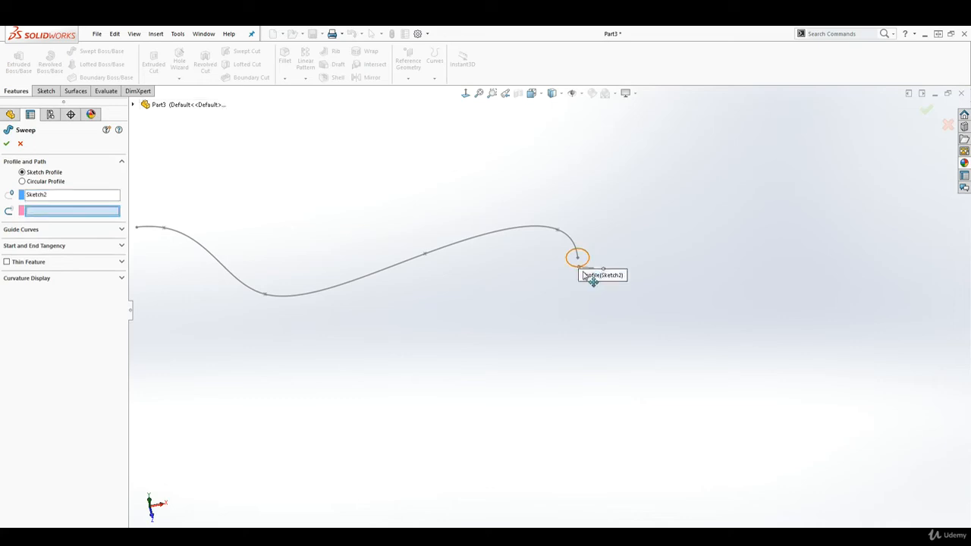
pyautogui.click(437, 253)
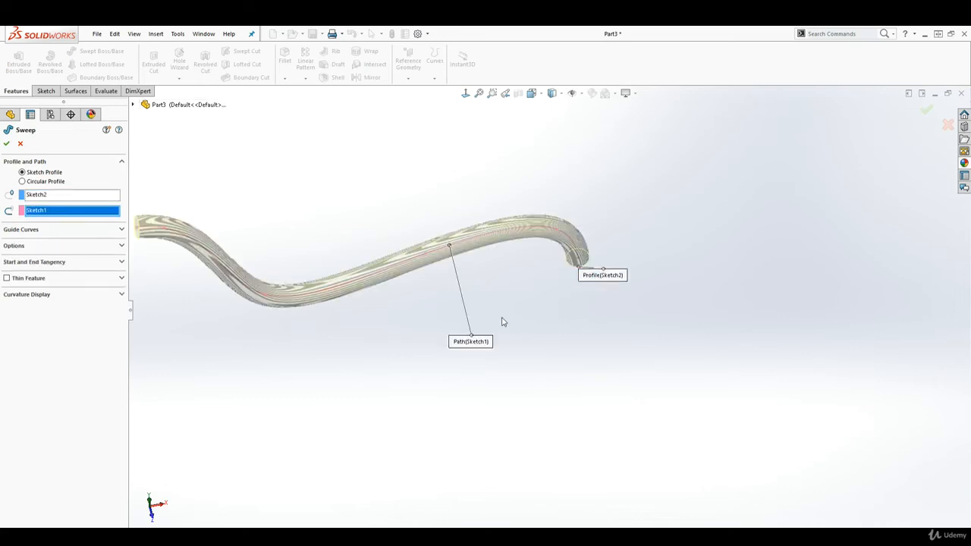
pyautogui.scroll(4, 535, 357)
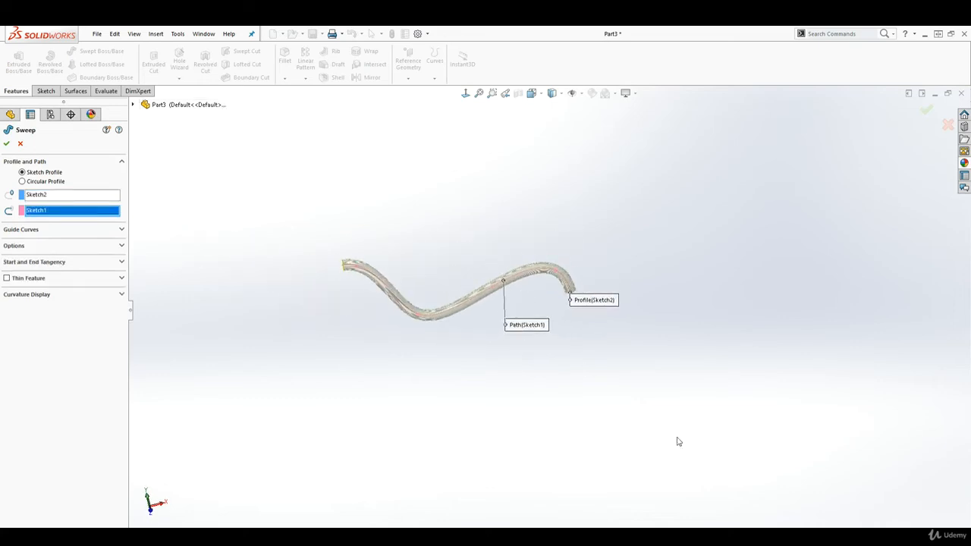
pyautogui.click(6, 143)
pyautogui.moveTo(496, 251); pyautogui.dragTo(541, 302, button='middle')
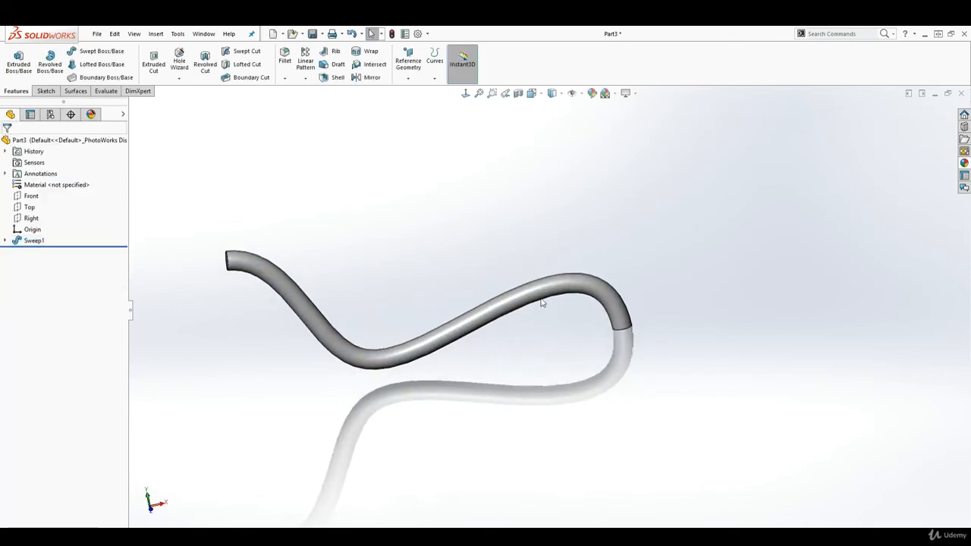
# Step: On the Front plane, sketch a wavy five-point spline above the swept tube and close the sketch
pyautogui.click(32, 198)
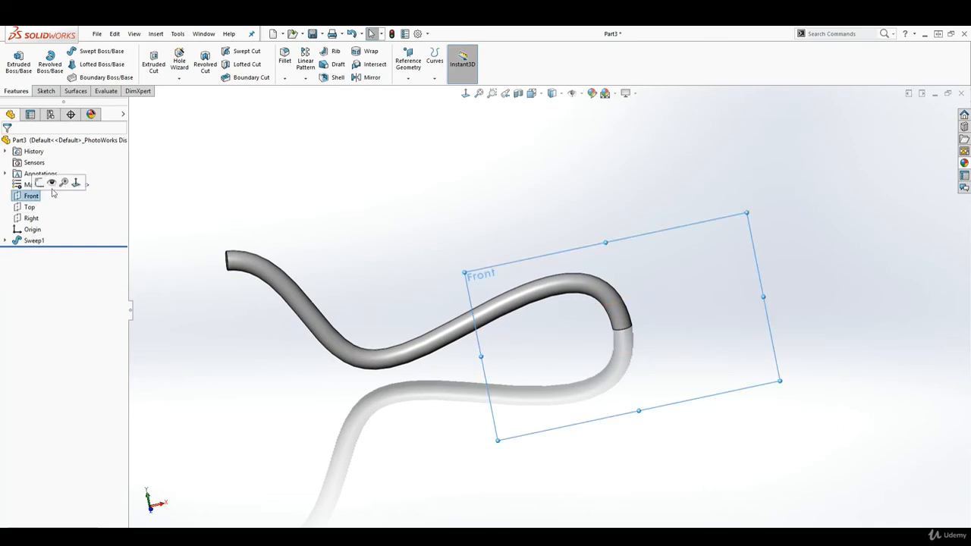
pyautogui.click(45, 91)
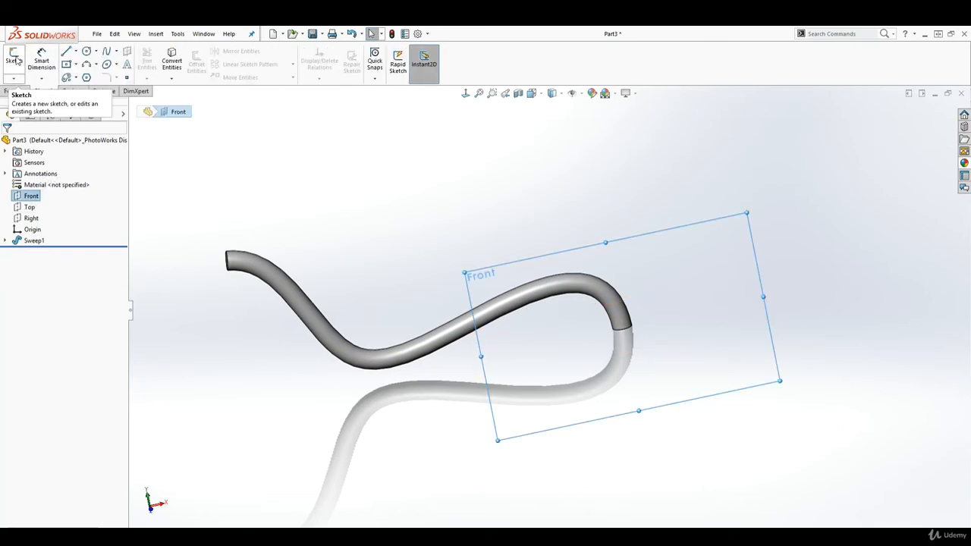
pyautogui.click(15, 59)
pyautogui.click(464, 93)
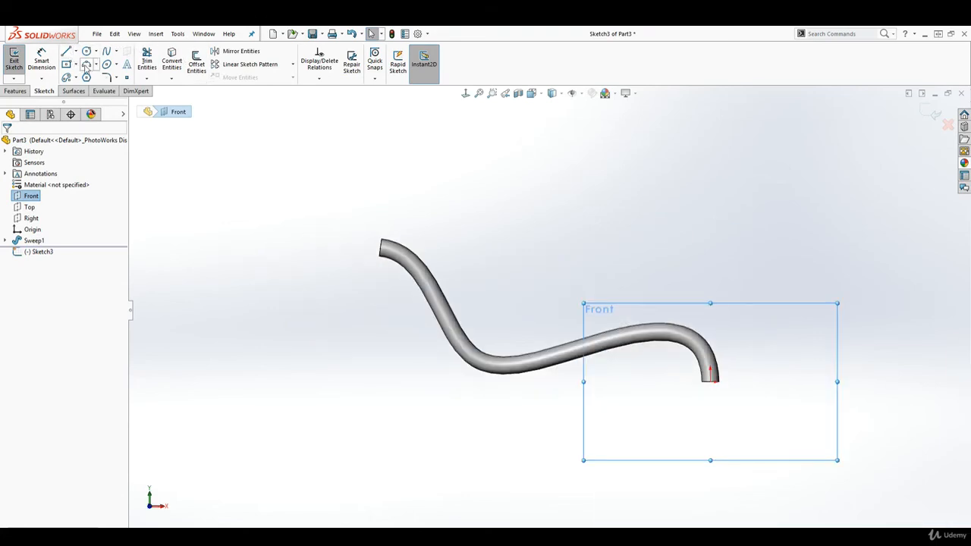
pyautogui.click(108, 51)
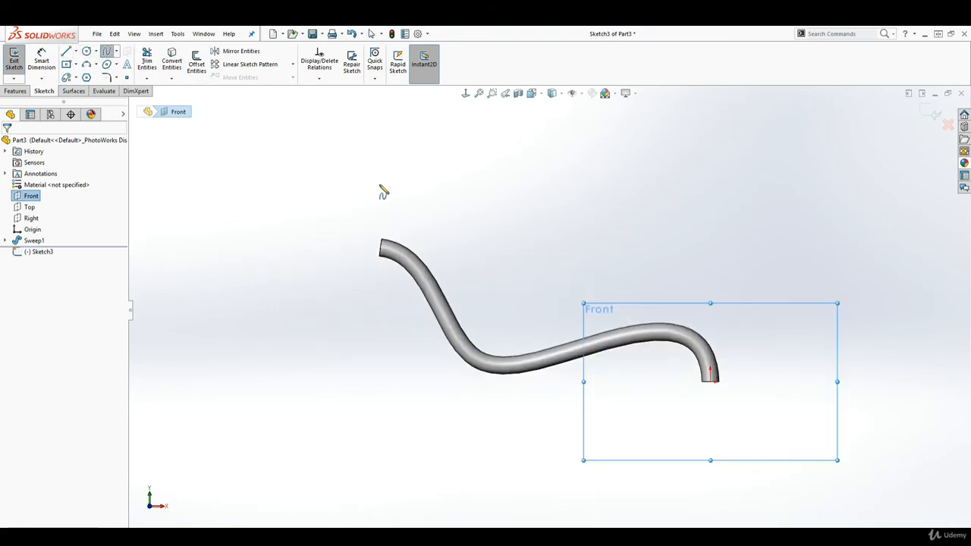
pyautogui.click(379, 188)
pyautogui.click(474, 214)
pyautogui.click(599, 252)
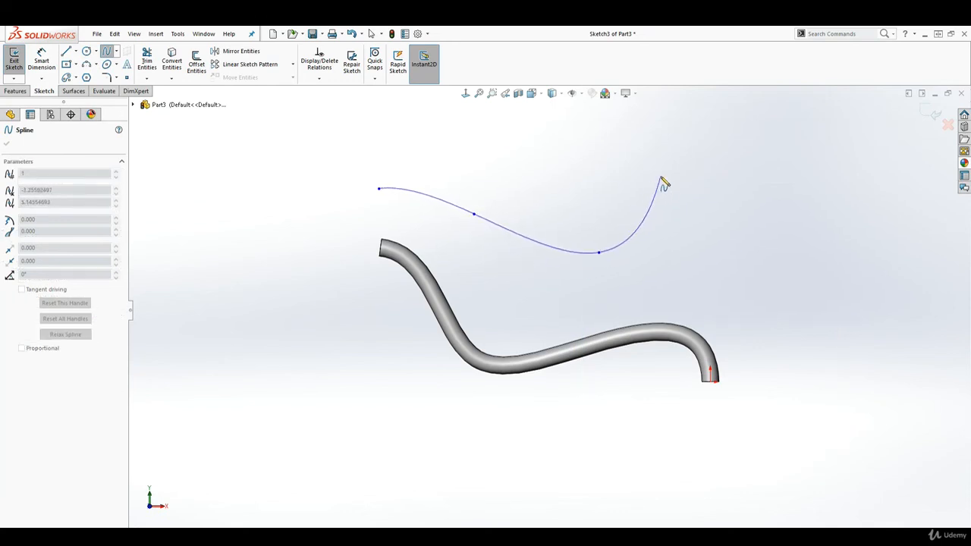
pyautogui.click(660, 177)
pyautogui.doubleClick(812, 253)
pyautogui.press('Escape')
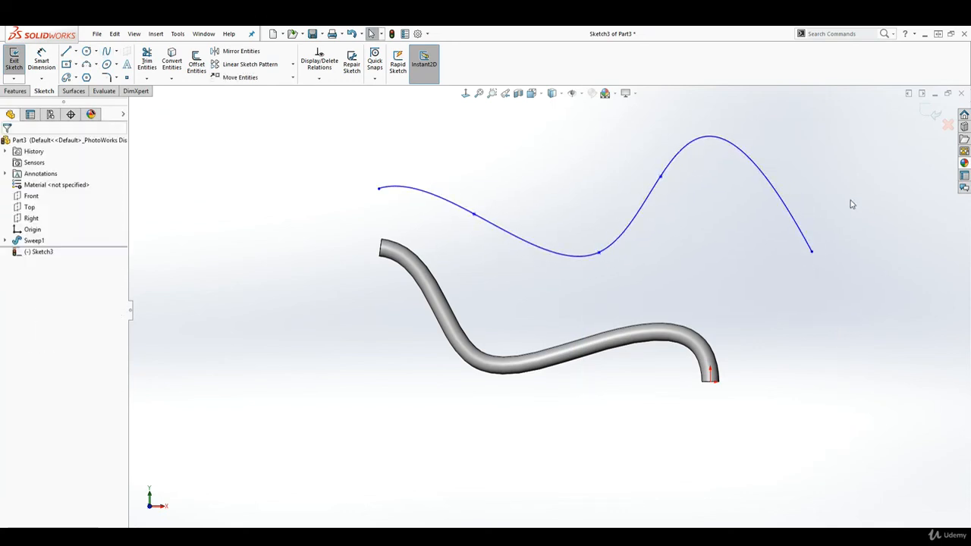
pyautogui.click(931, 114)
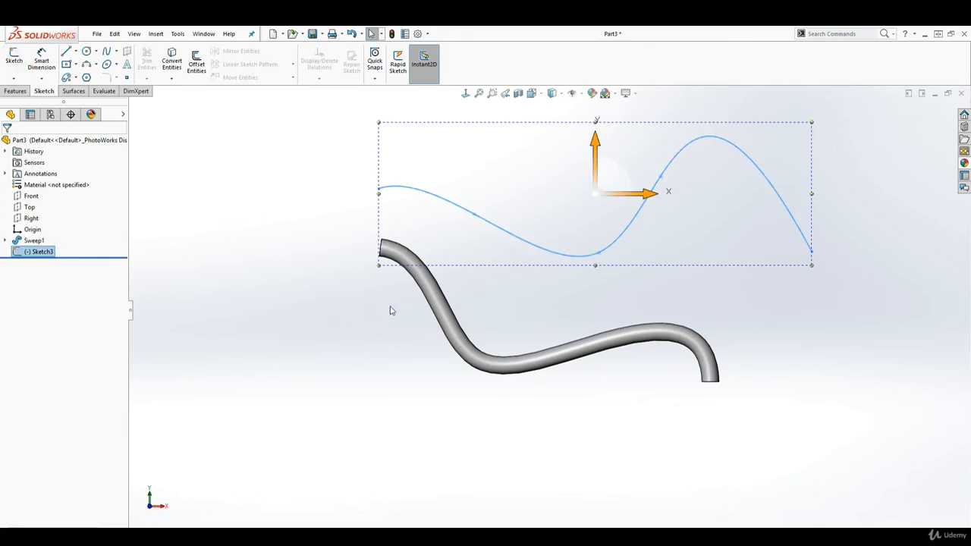
# Step: Begin a second swept boss along the upper spline, using a circular profile instead of a sketch profile
pyautogui.click(16, 91)
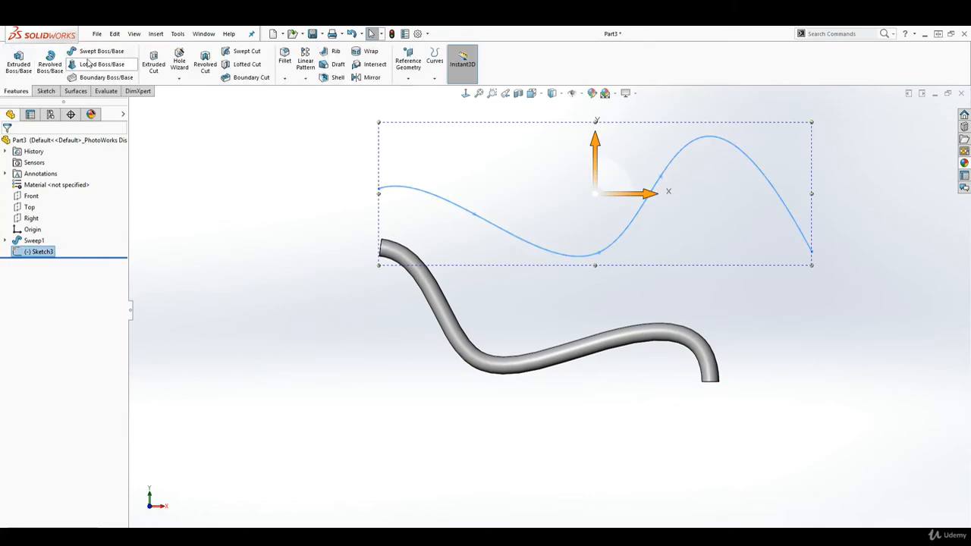
pyautogui.click(98, 51)
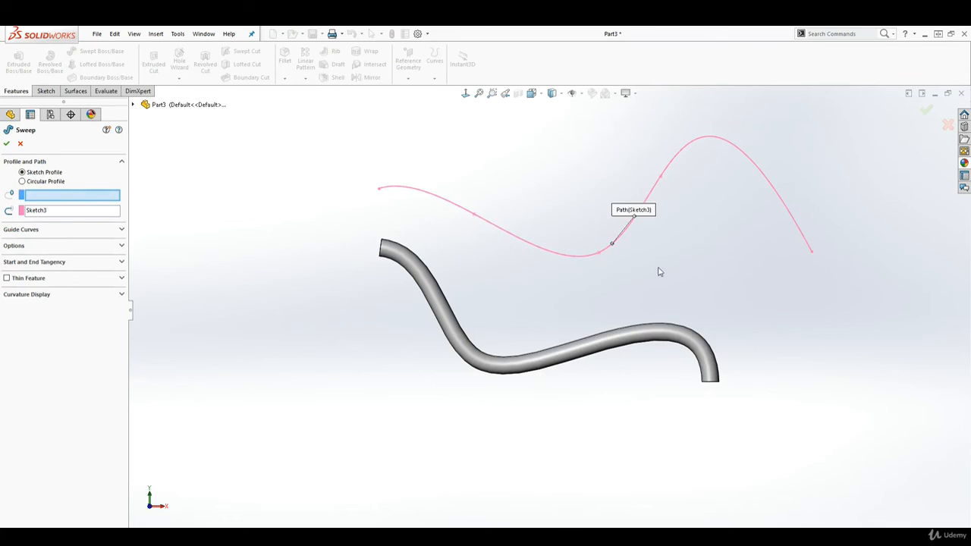
pyautogui.click(23, 182)
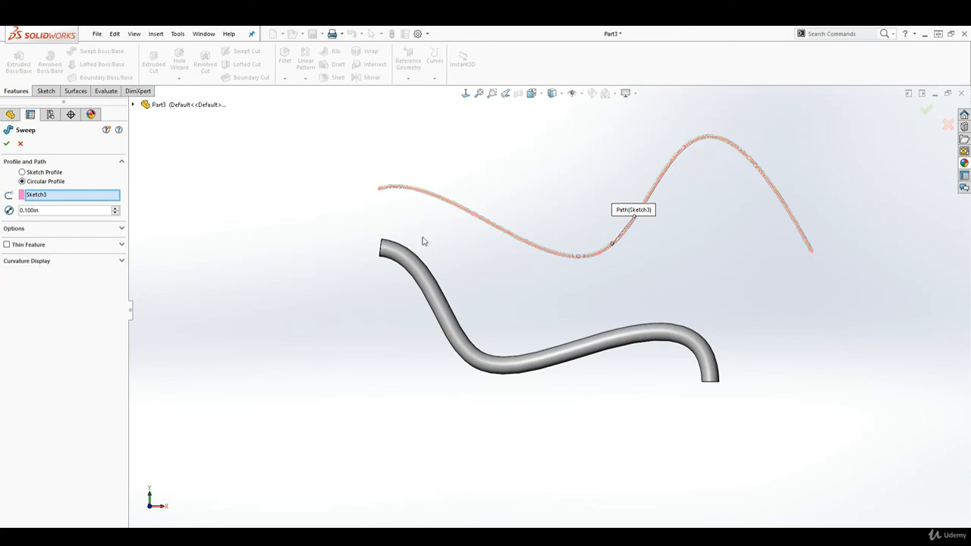
pyautogui.scroll(-5, 554, 220)
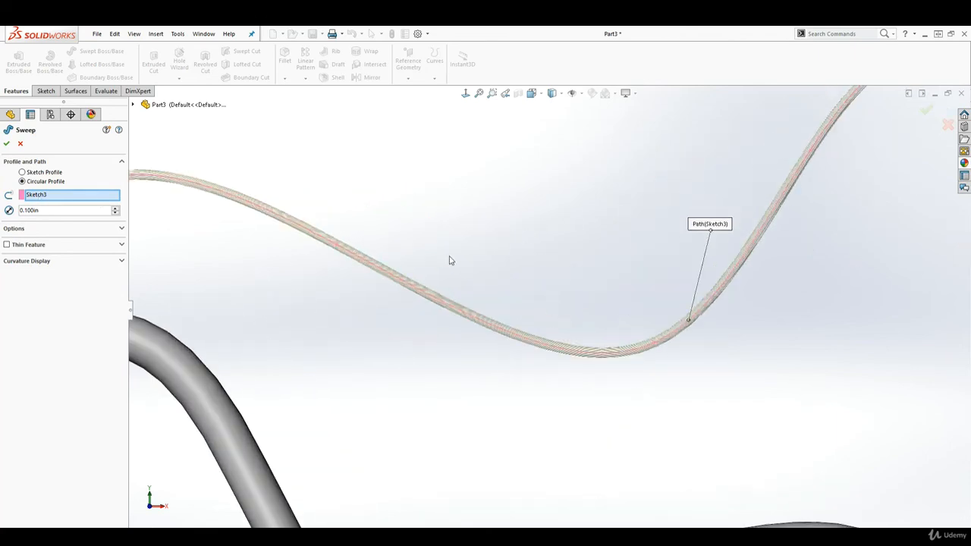
pyautogui.scroll(3, 535, 337)
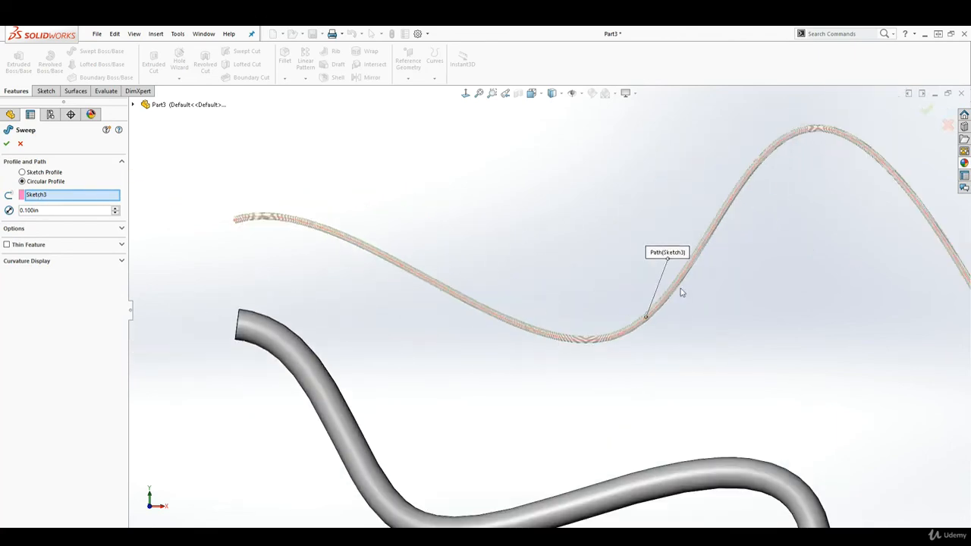
pyautogui.scroll(2, 701, 365)
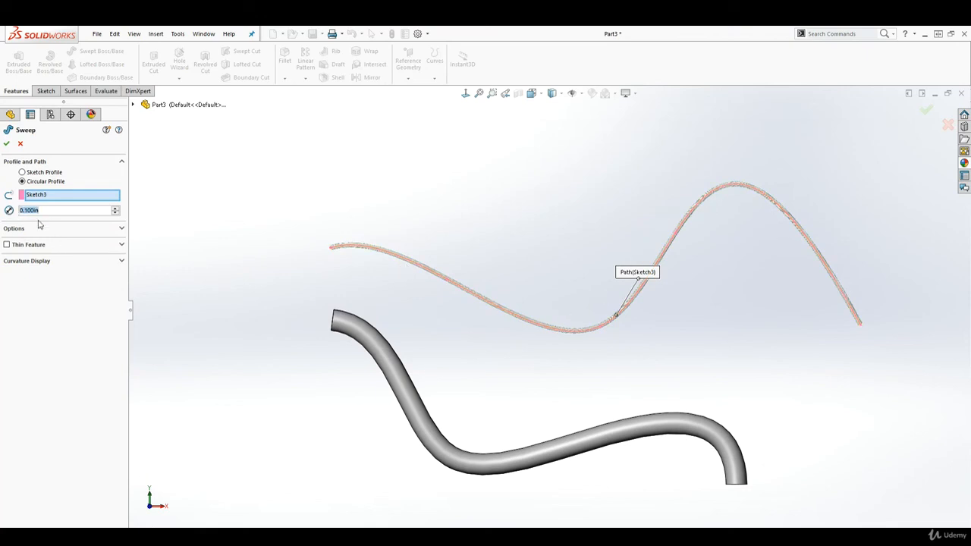
# Step: Set the circular profile's diameter to 1 in and complete the sweep along the upper spline
pyautogui.write('1')
pyautogui.press('Return')
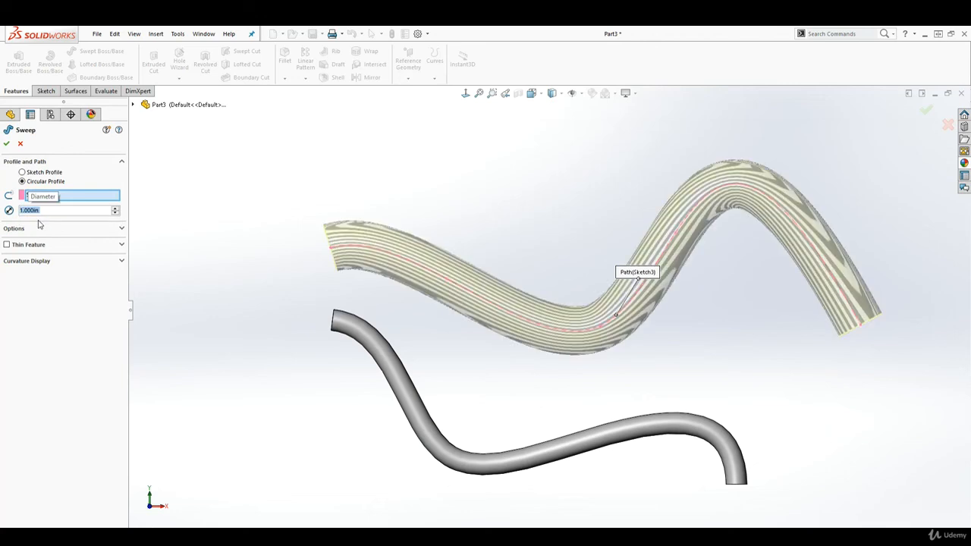
pyautogui.click(6, 144)
pyautogui.moveTo(755, 362); pyautogui.dragTo(754, 389, button='middle')
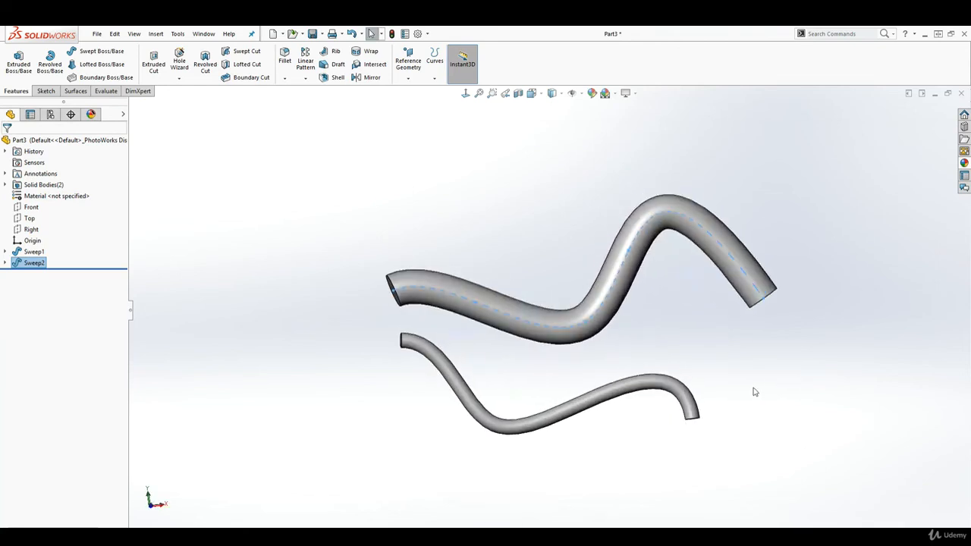
pyautogui.scroll(-2, 714, 216)
pyautogui.click(773, 227)
pyautogui.scroll(3, 714, 413)
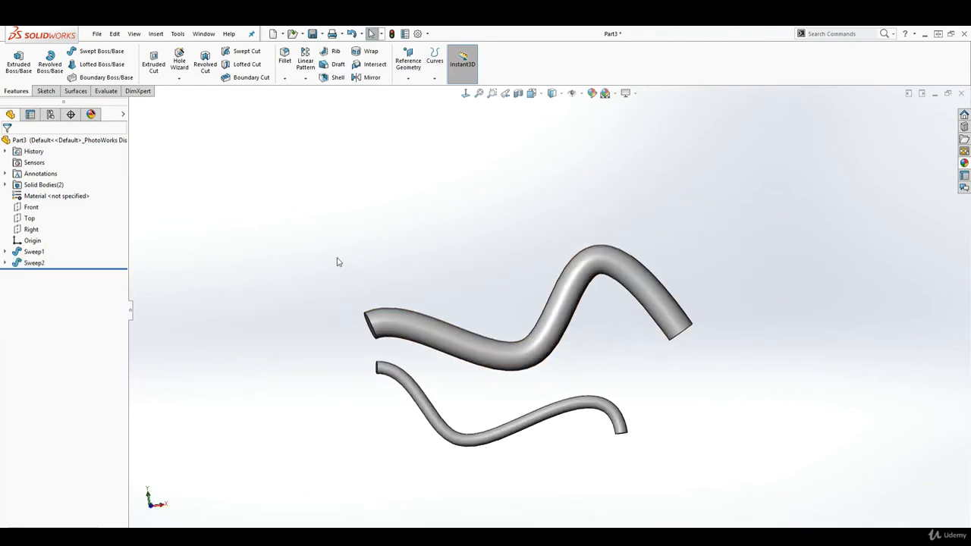